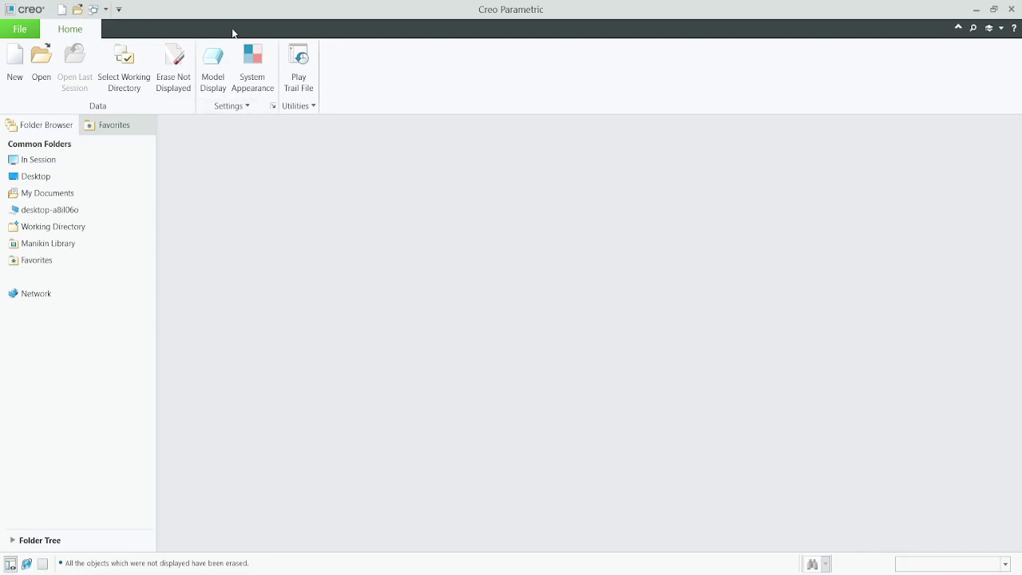
- Create a new solid part named spring-1 from the mmns_part_solid_abs template
click(15, 72)
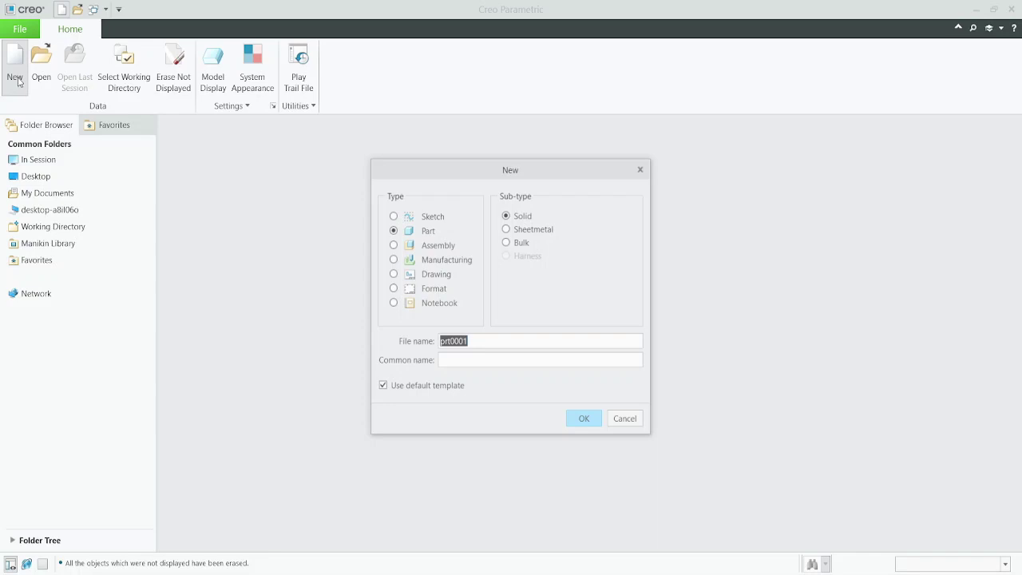
click(424, 388)
double_click(486, 340)
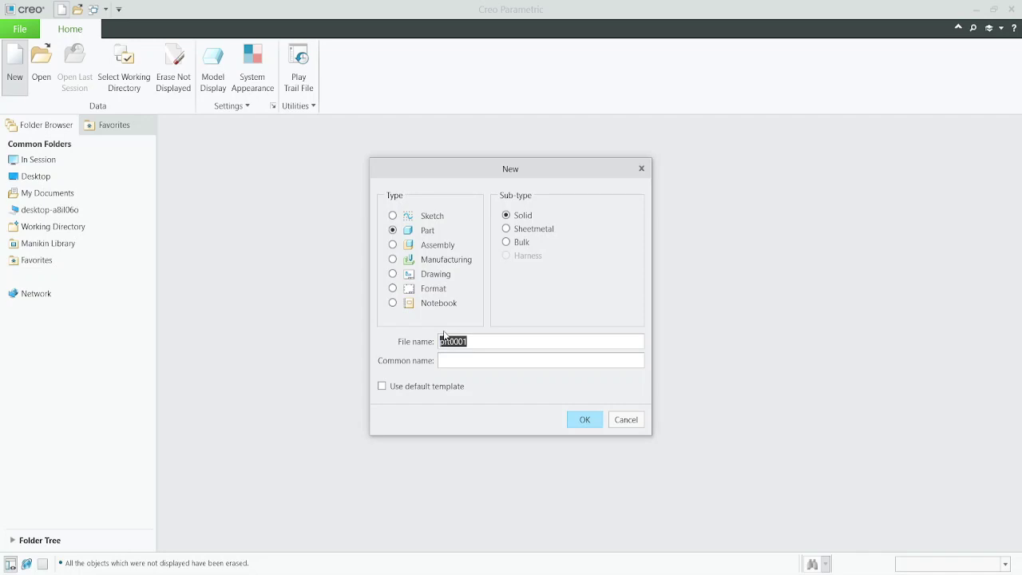
text(spring)
text(-1)
click(583, 419)
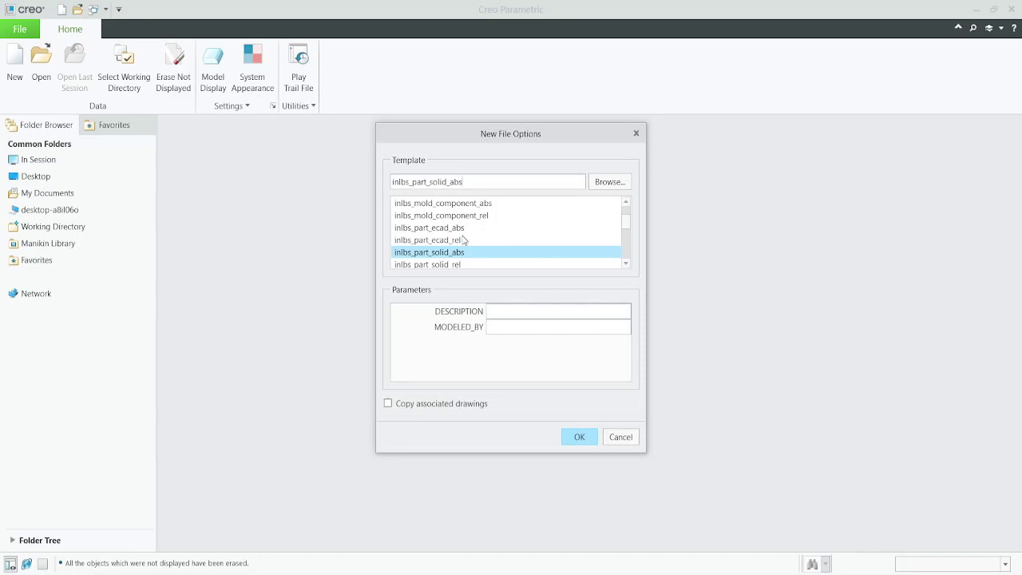
scroll(447, 254, down, 1)
scroll(447, 254, down, 2)
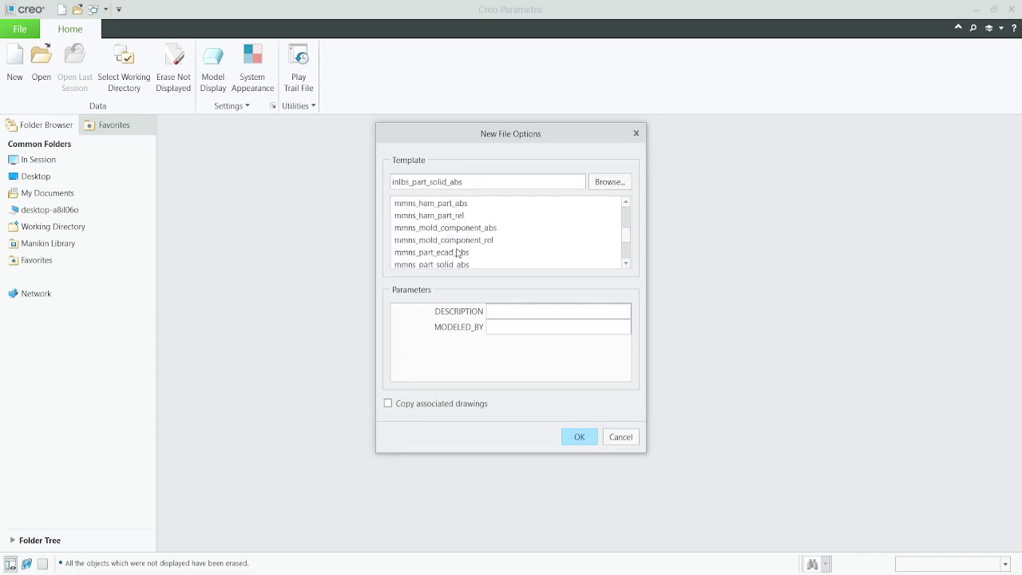
scroll(457, 253, down, 1)
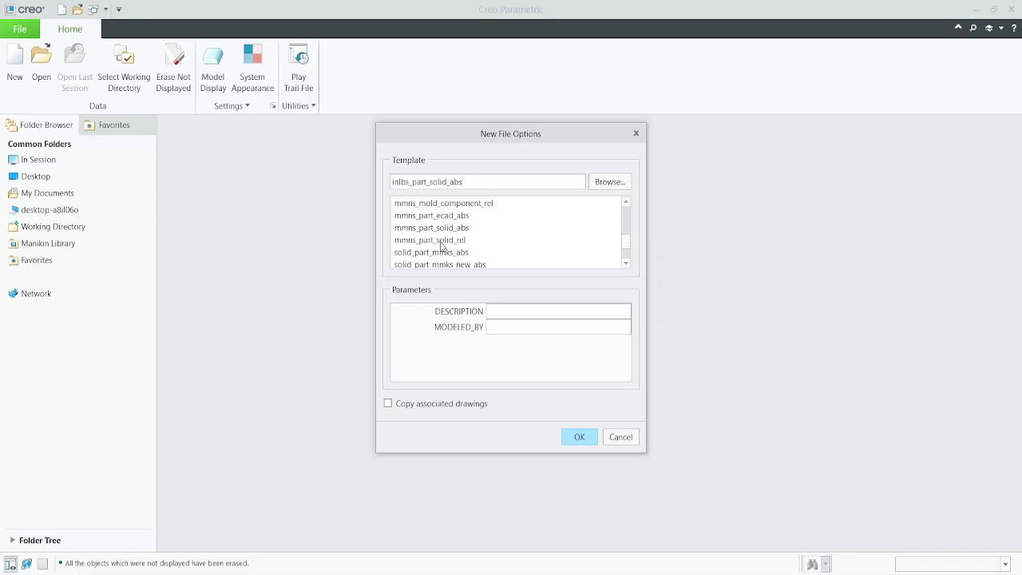
click(455, 232)
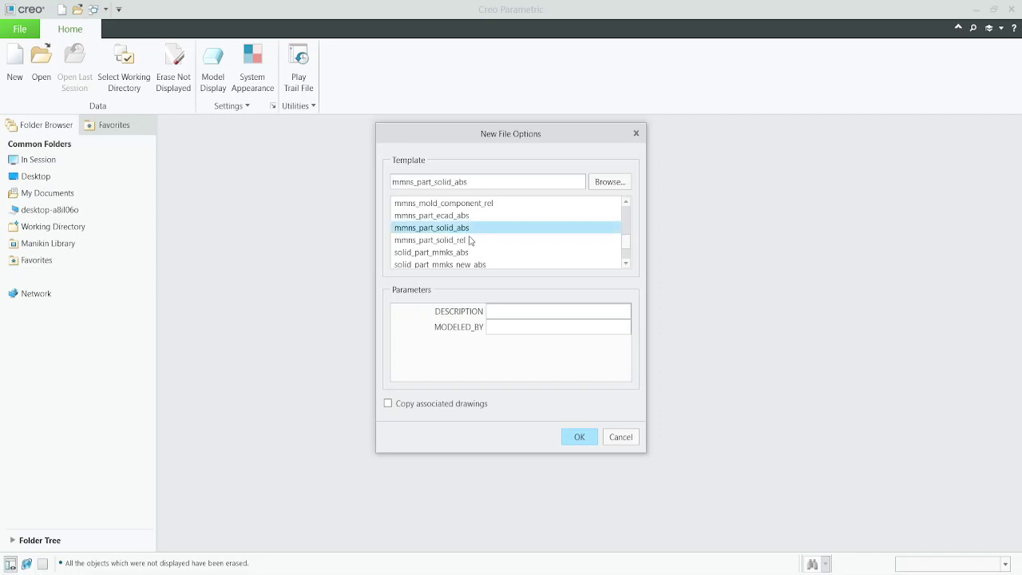
click(581, 438)
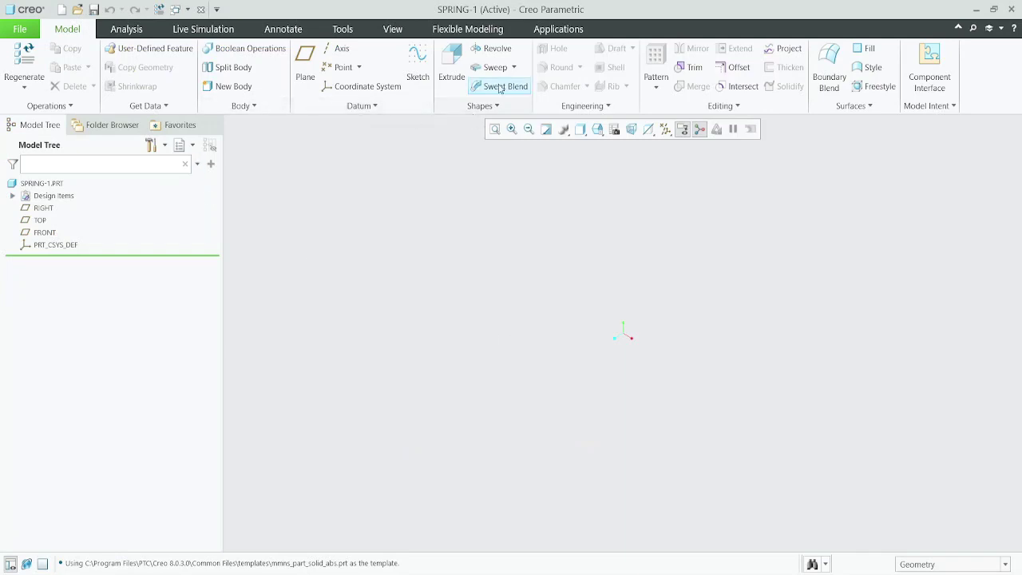
click(514, 71)
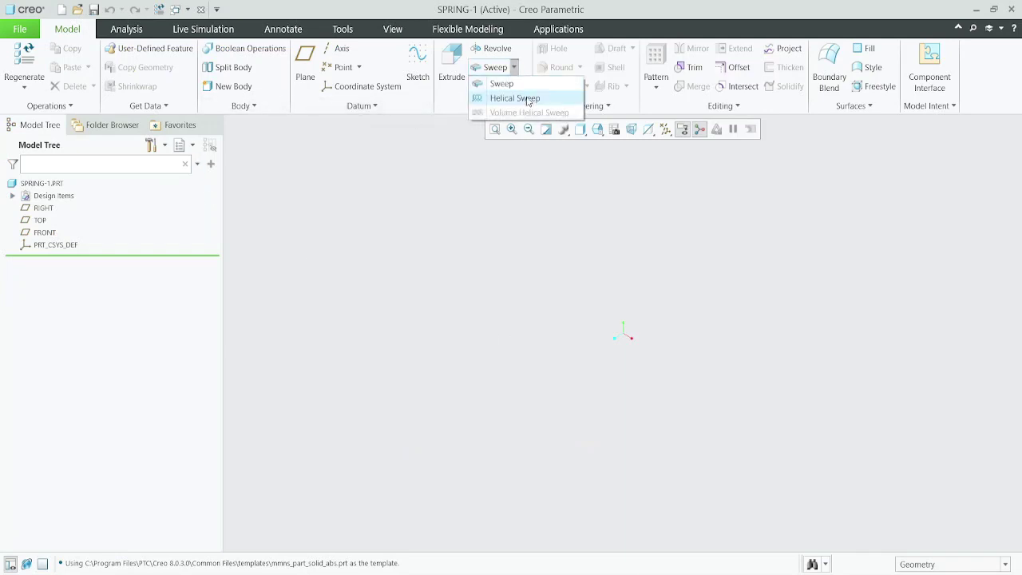
click(514, 68)
click(496, 106)
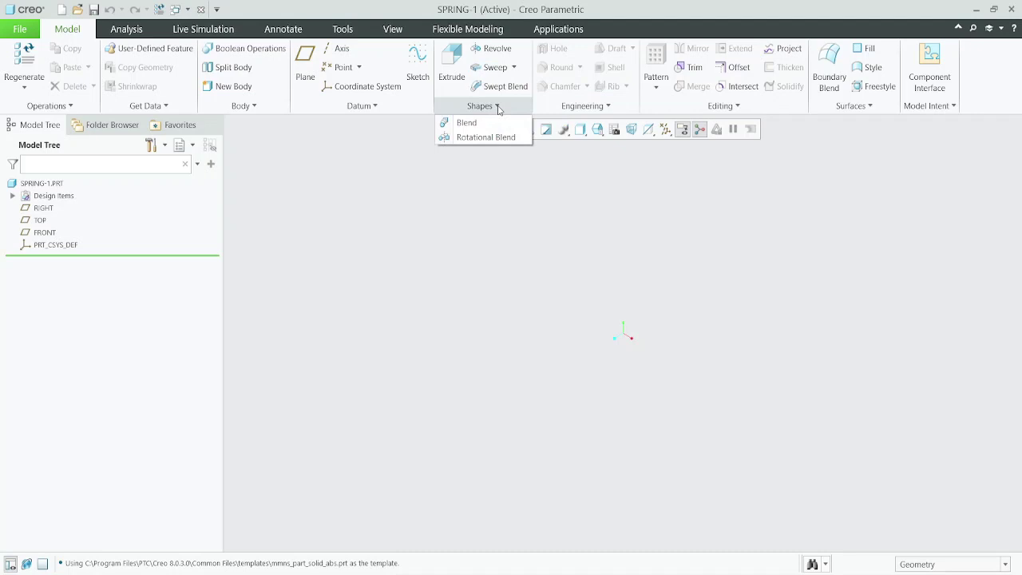
click(499, 108)
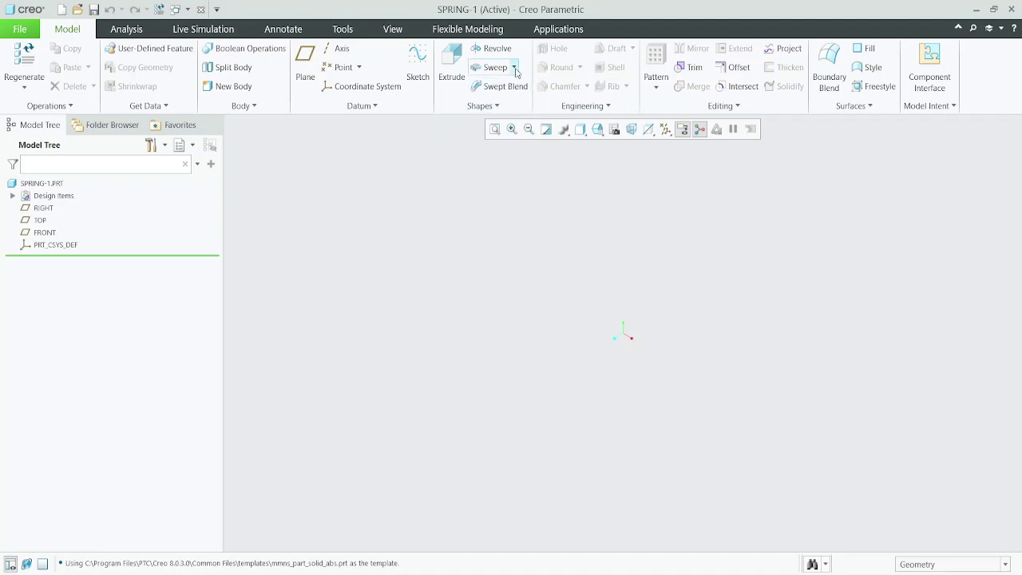
click(515, 70)
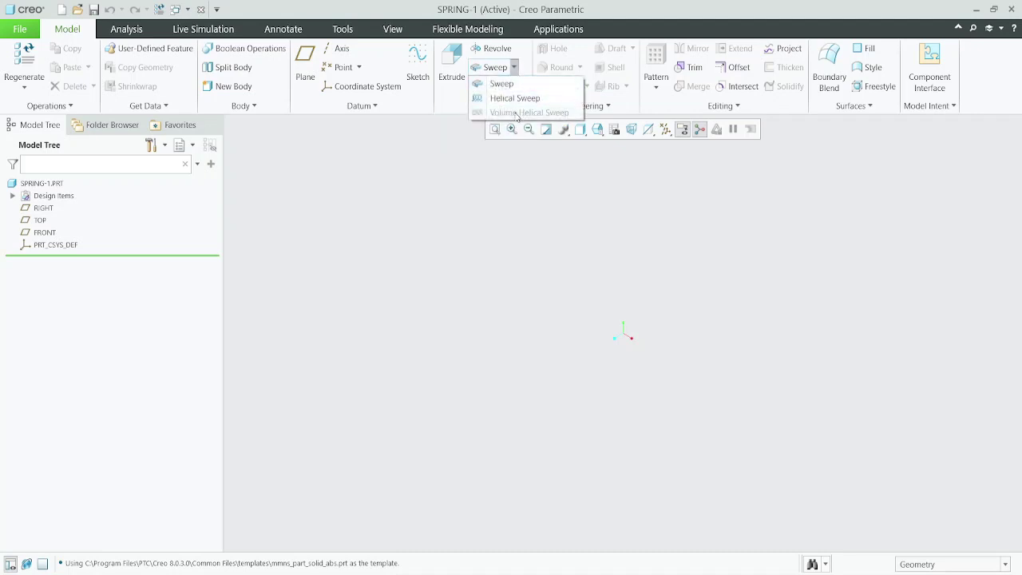
click(514, 70)
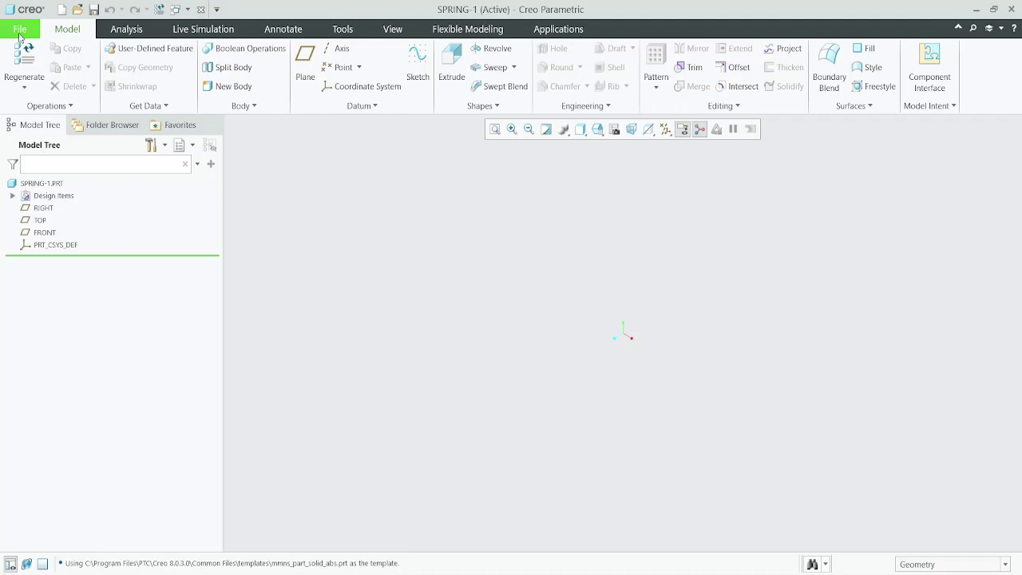
- Set the working directory to practice-1\New folder (2) on the Desktop
click(19, 33)
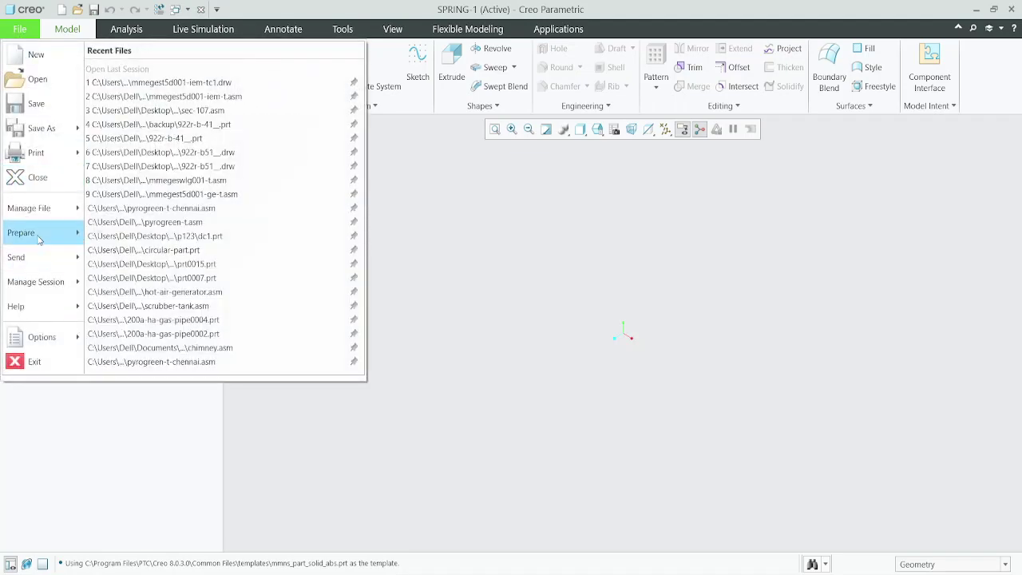
mouse_move(36, 282)
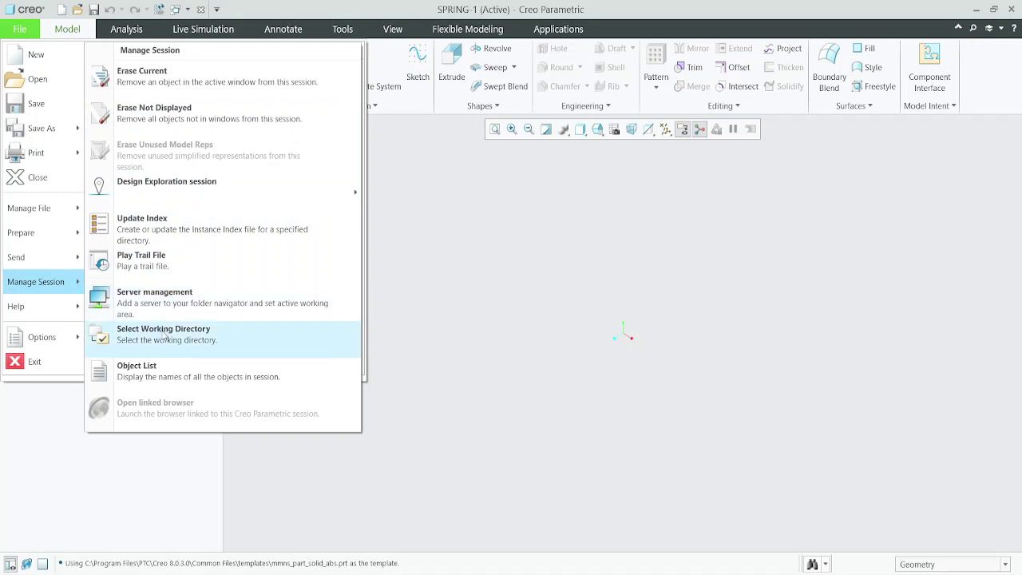
click(164, 336)
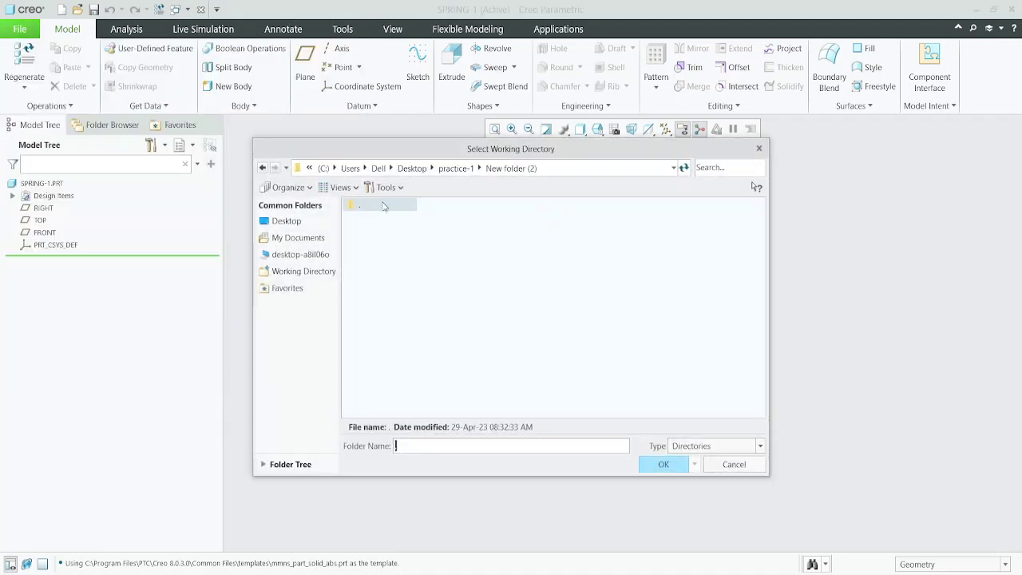
click(383, 206)
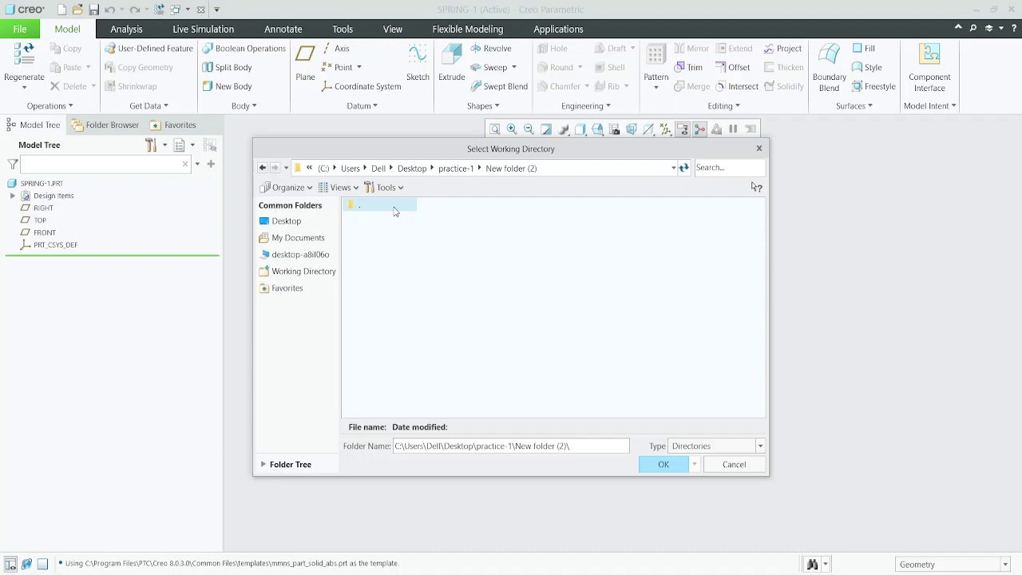
right_click(472, 284)
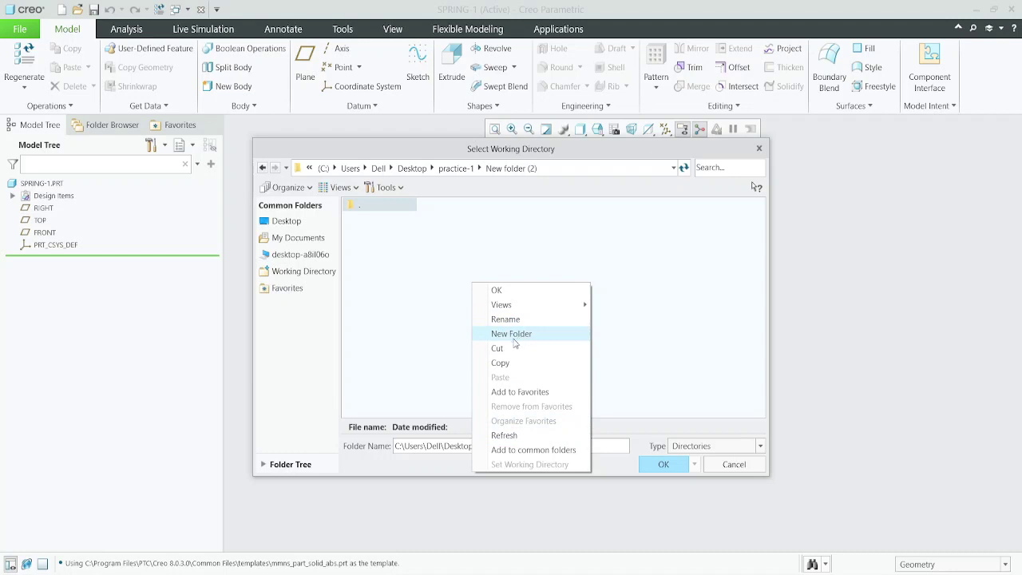
click(410, 263)
click(663, 465)
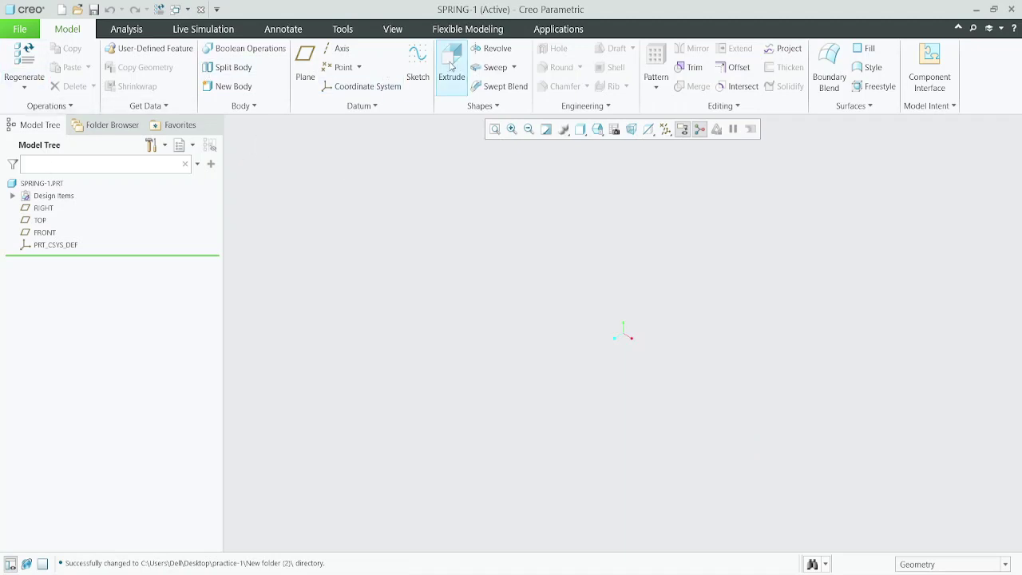
- Start a sketch on the FRONT plane, viewed straight on
click(418, 64)
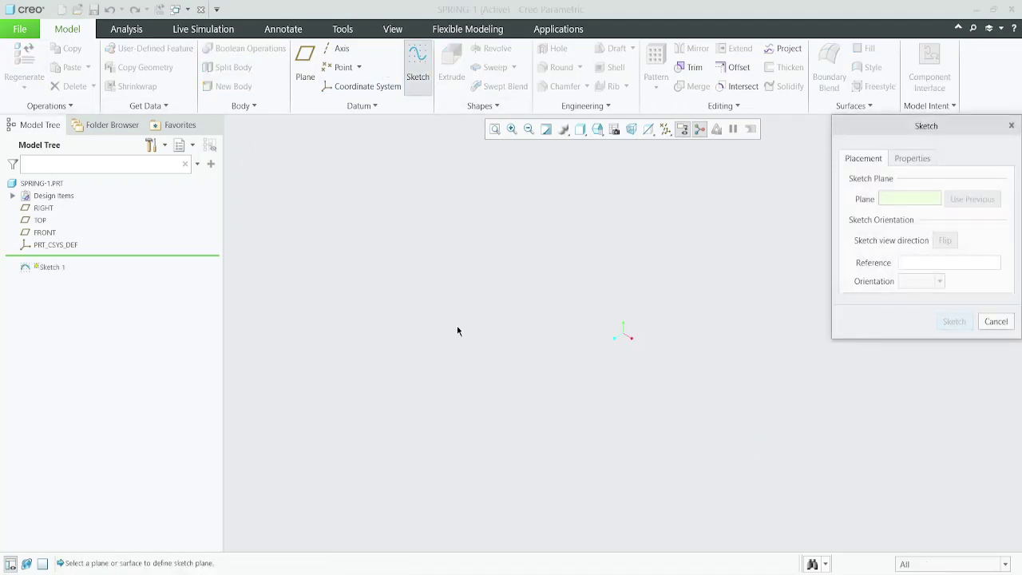
click(42, 233)
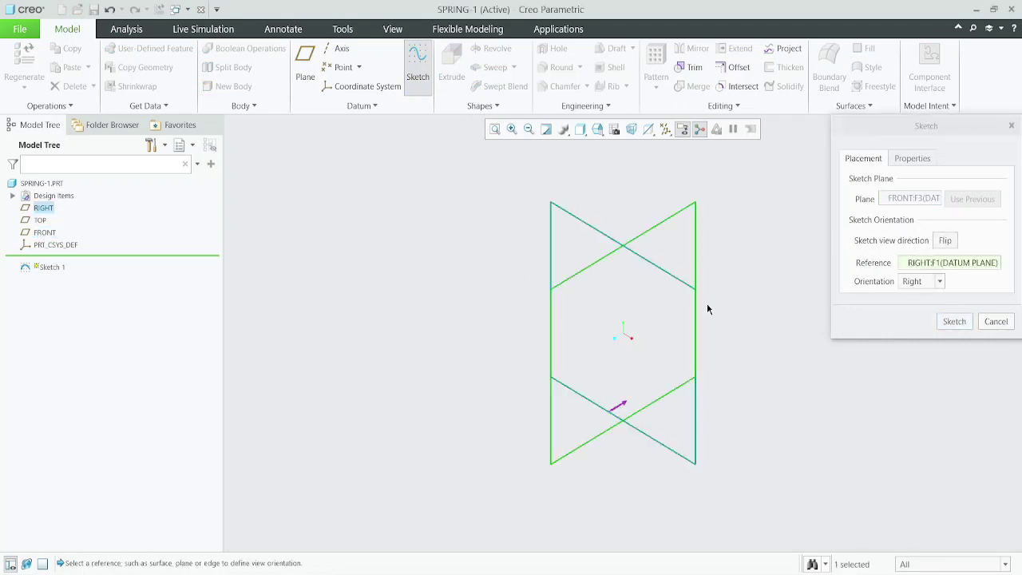
click(962, 322)
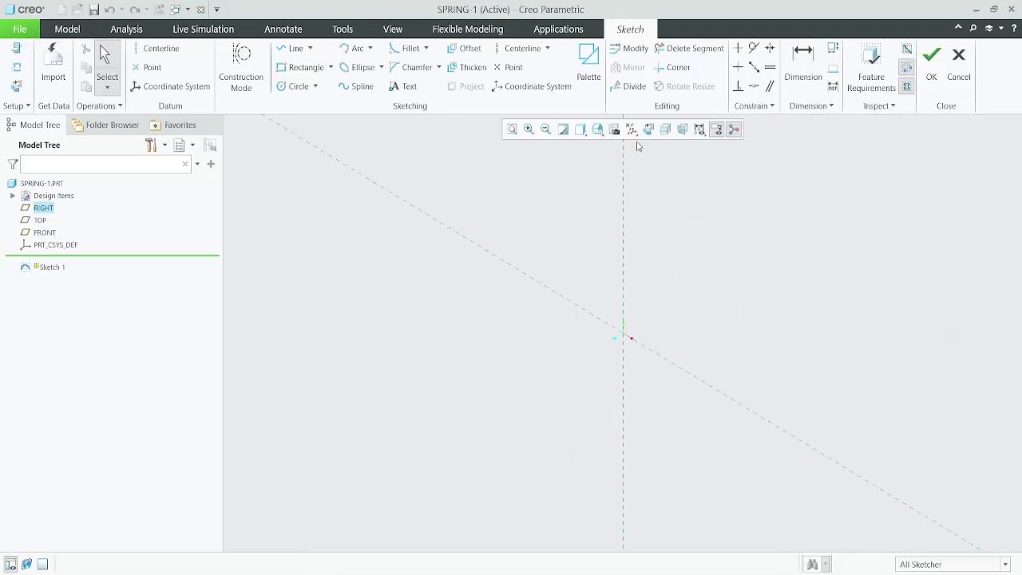
click(647, 133)
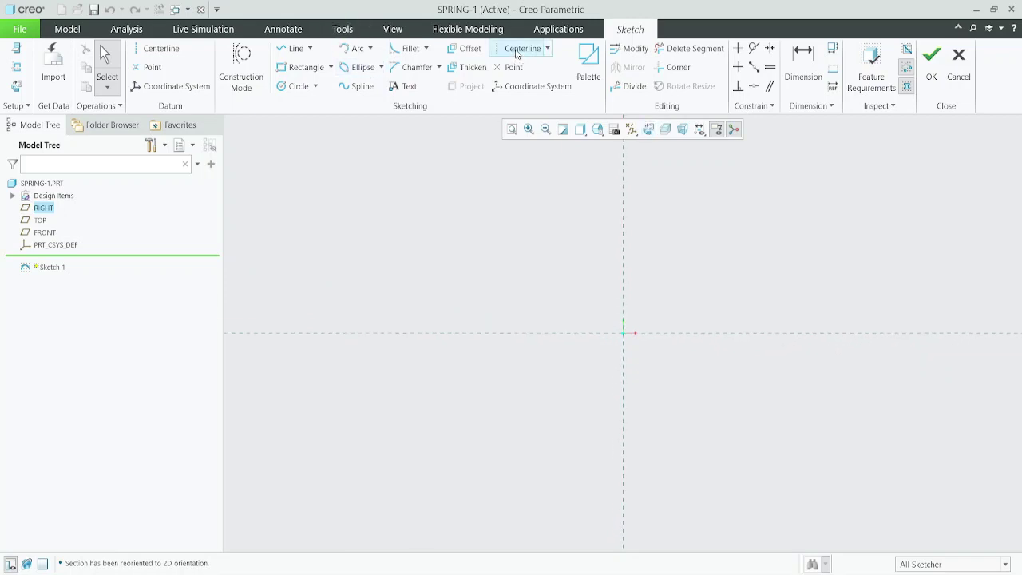
- Draw a vertical line and a vertical centerline through the origin
click(294, 50)
click(675, 333)
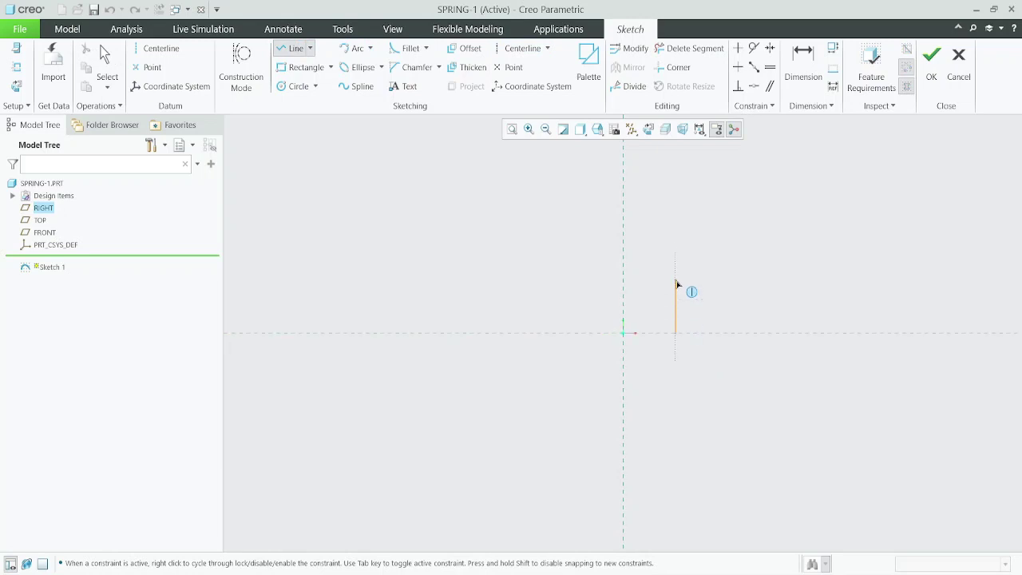
click(675, 193)
middle_click(835, 269)
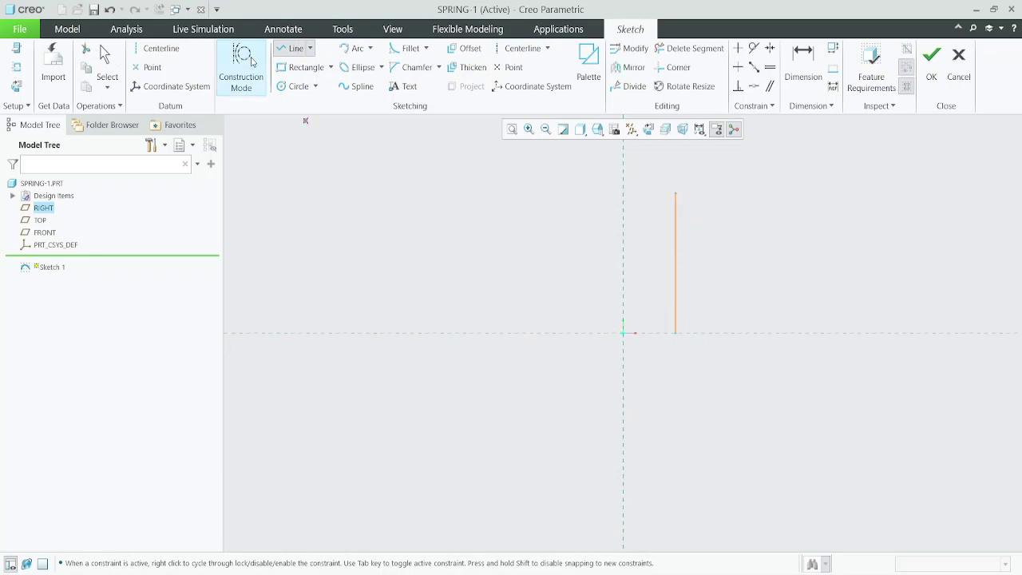
click(156, 49)
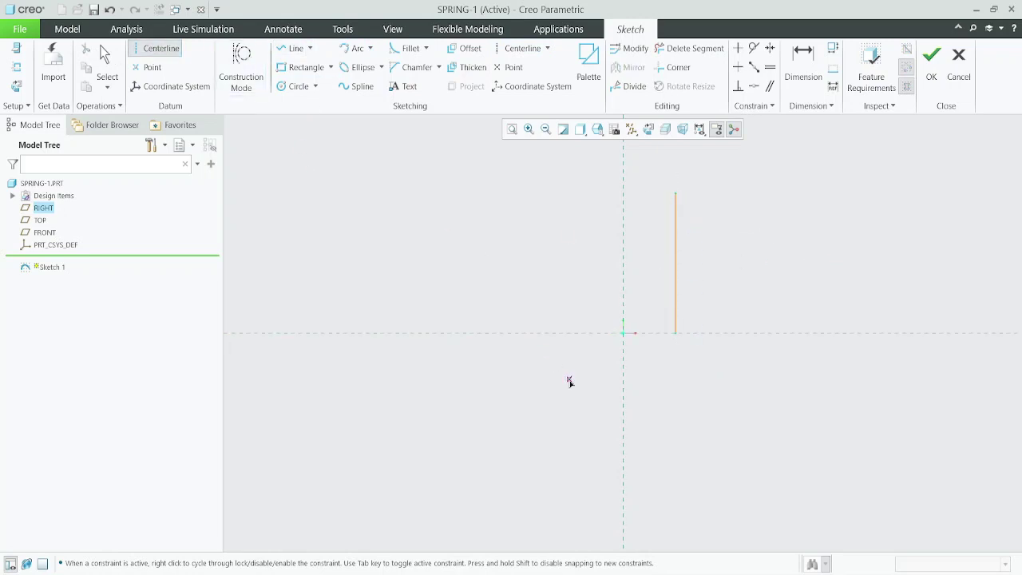
click(622, 338)
click(620, 381)
middle_click(769, 274)
- Dimension the line 30 mm from the centerline and 100 mm long, then finish Sketch 1
scroll(685, 316, down, 2)
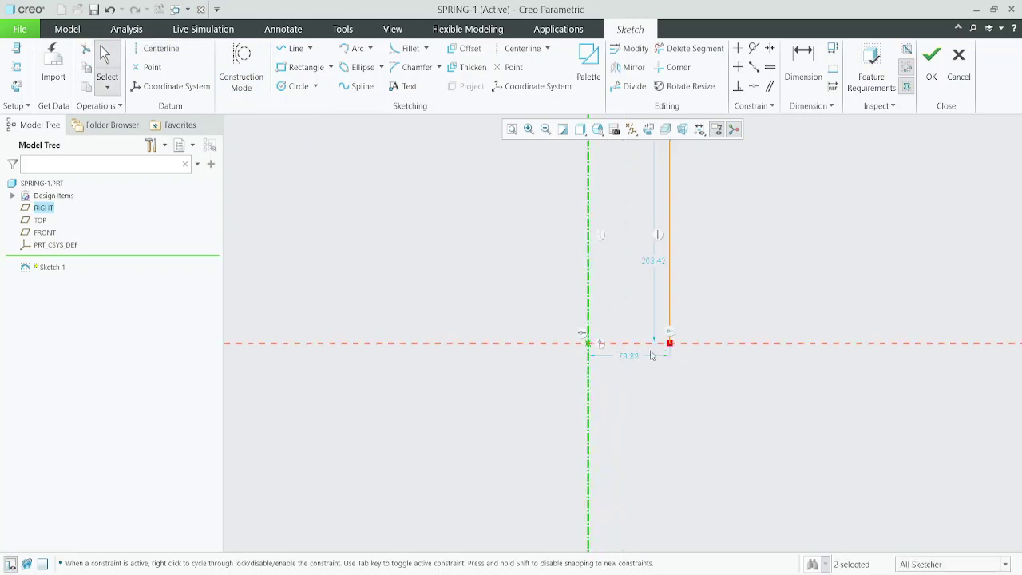
double_click(636, 362)
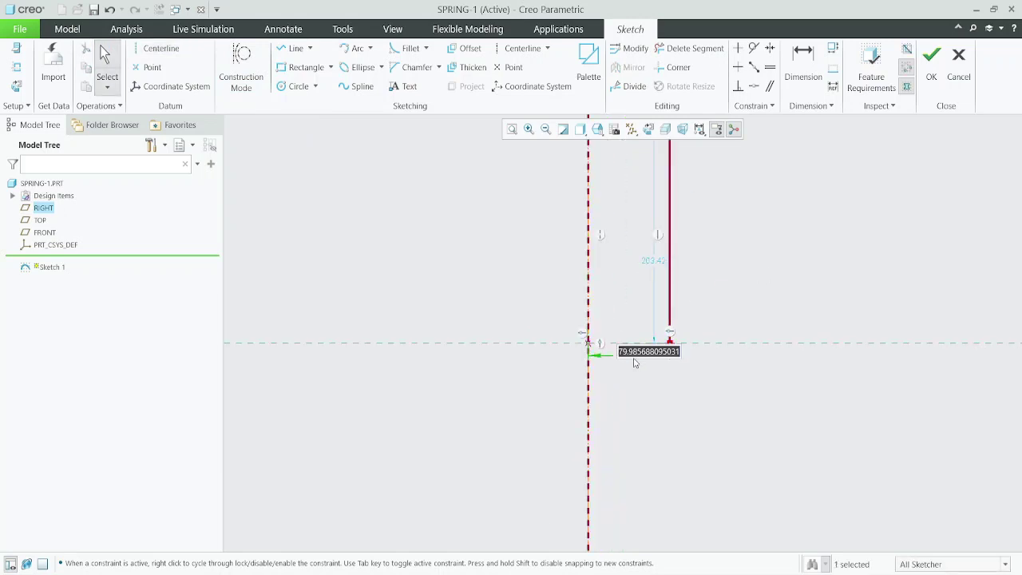
text(30)
key(Return)
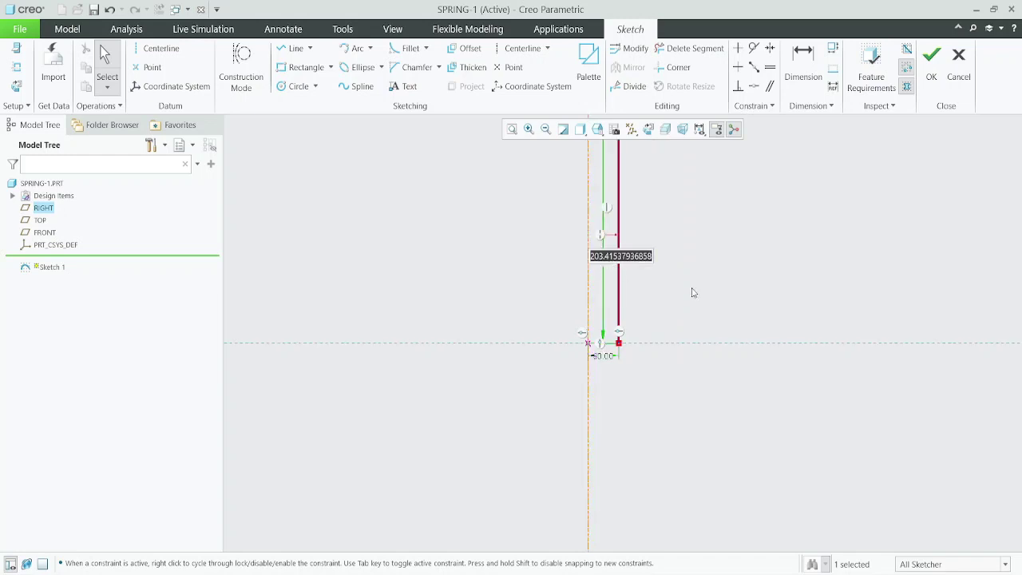
text(100)
key(Return)
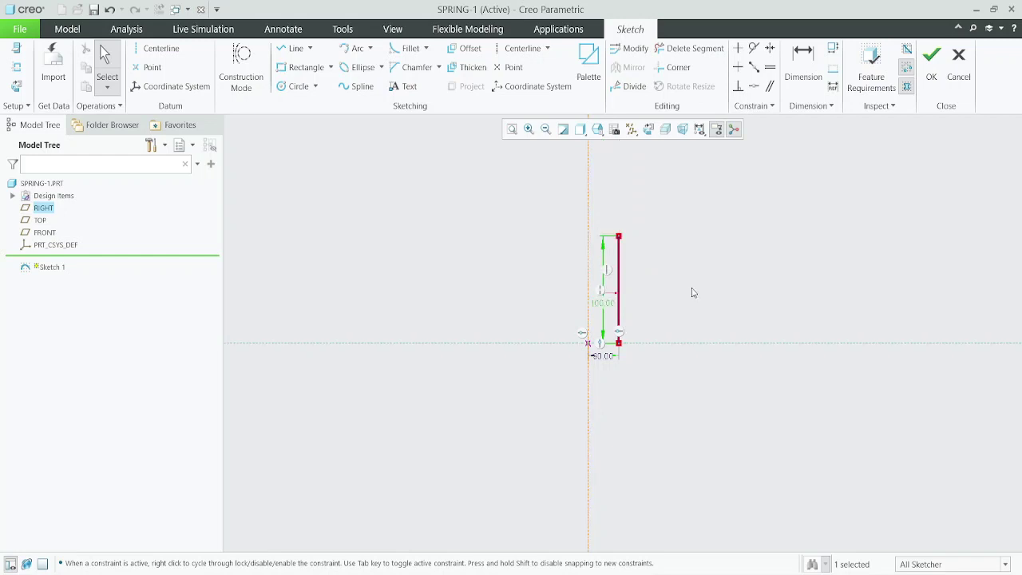
scroll(614, 289, down, 1)
scroll(595, 327, down, 1)
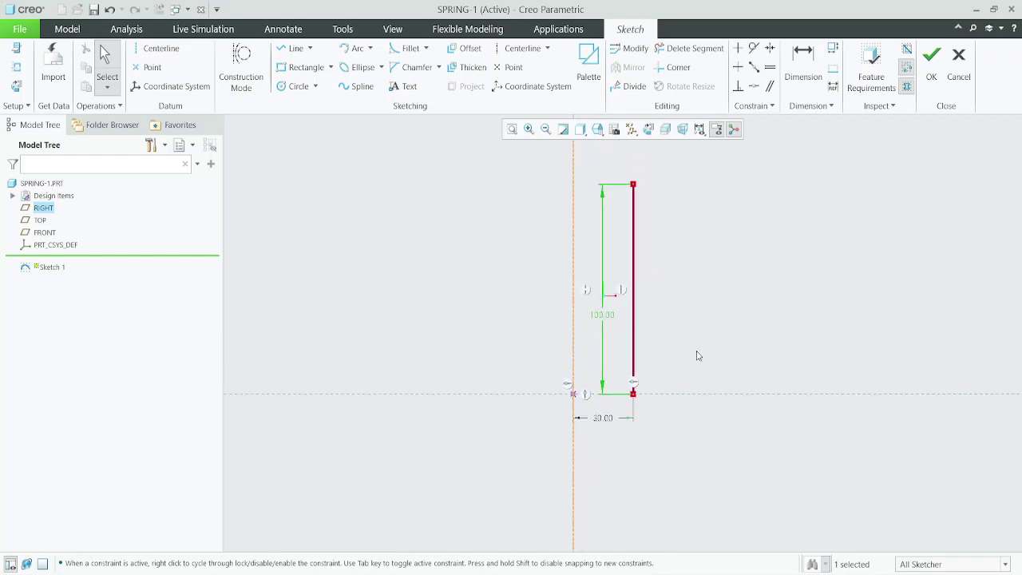
scroll(667, 351, up, 1)
scroll(662, 312, down, 1)
scroll(673, 415, down, 1)
click(662, 359)
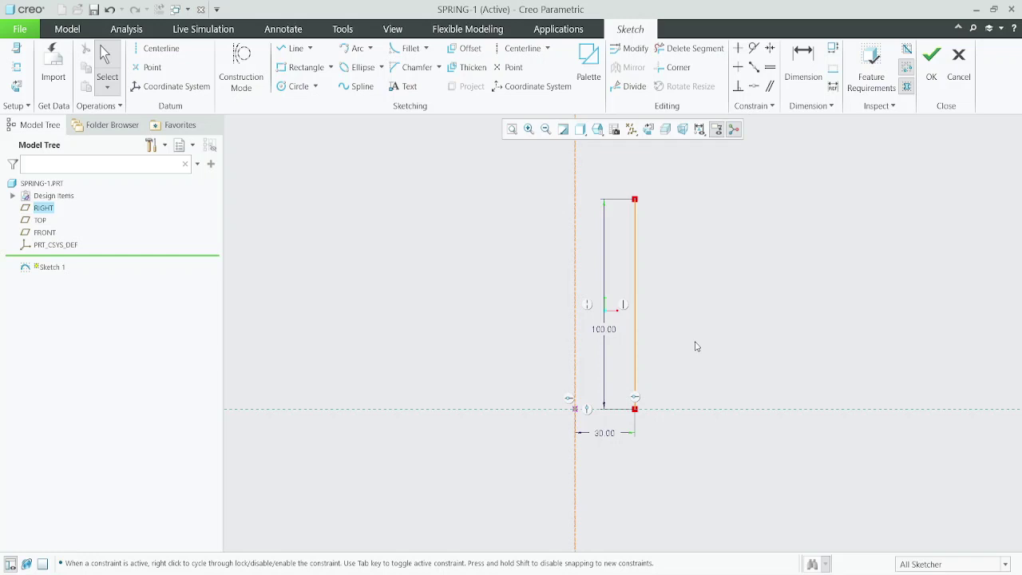
click(932, 77)
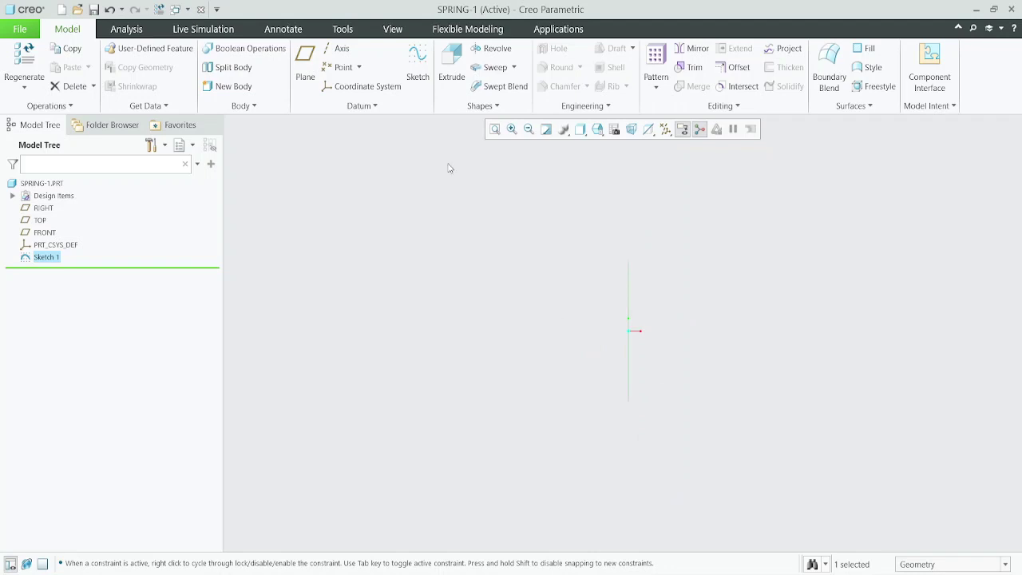
- Start a helical sweep on Sketch 1 and open its section sketch
click(515, 68)
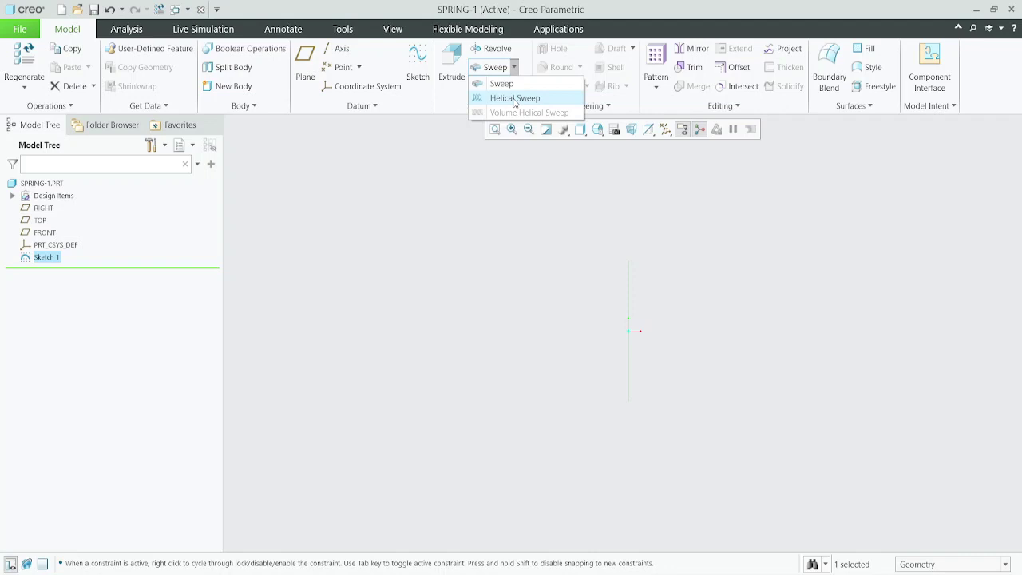
click(515, 99)
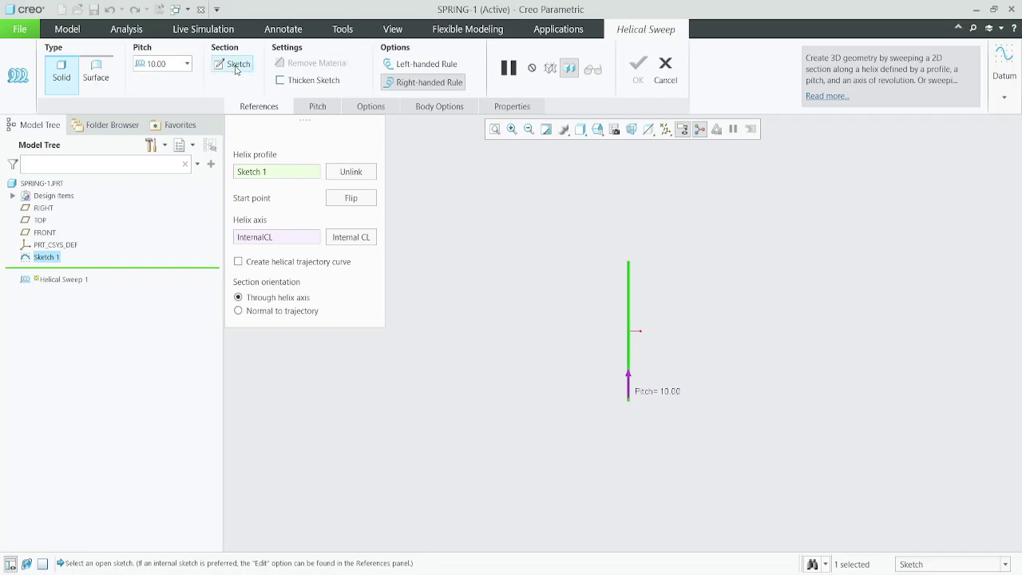
click(236, 70)
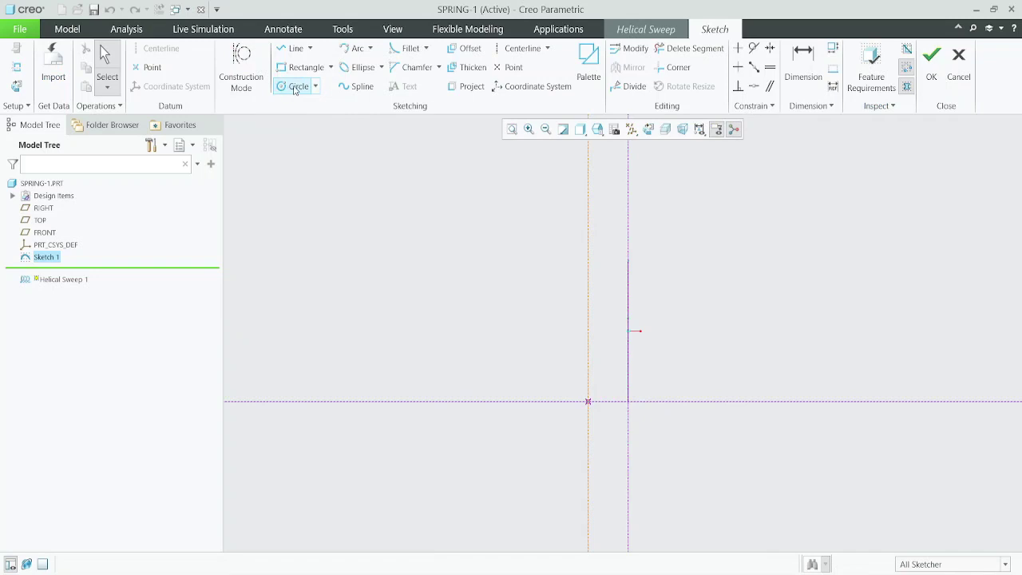
- Sketch a 10 mm diameter circle section centred at the sketch origin
click(295, 87)
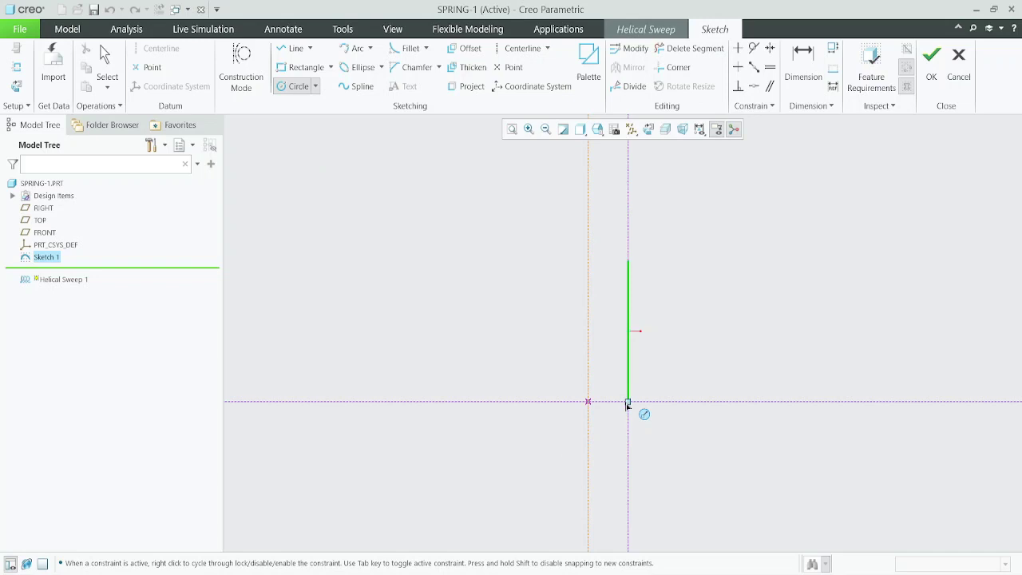
scroll(626, 405, down, 2)
scroll(625, 278, up, 1)
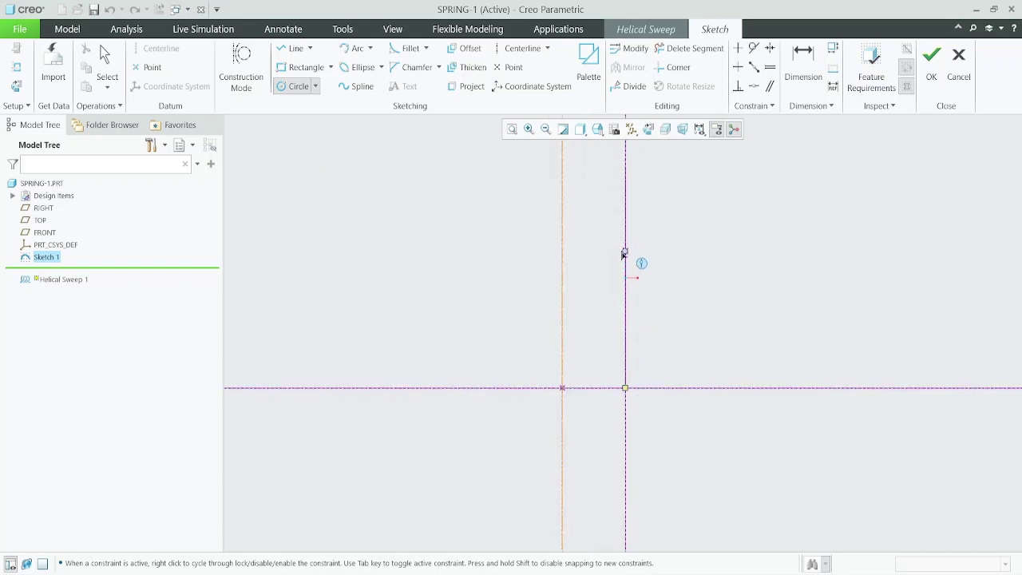
click(625, 388)
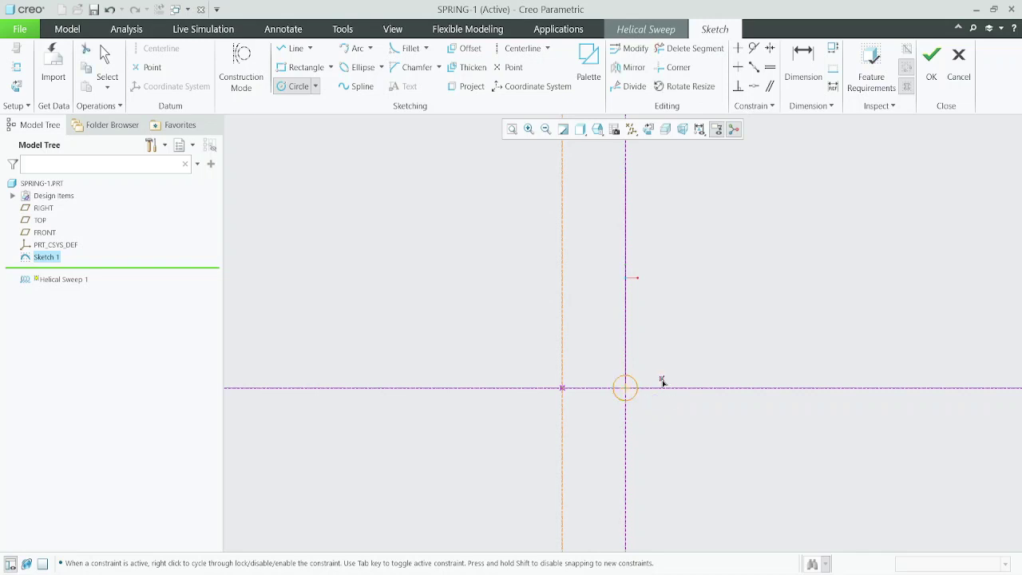
middle_click(662, 383)
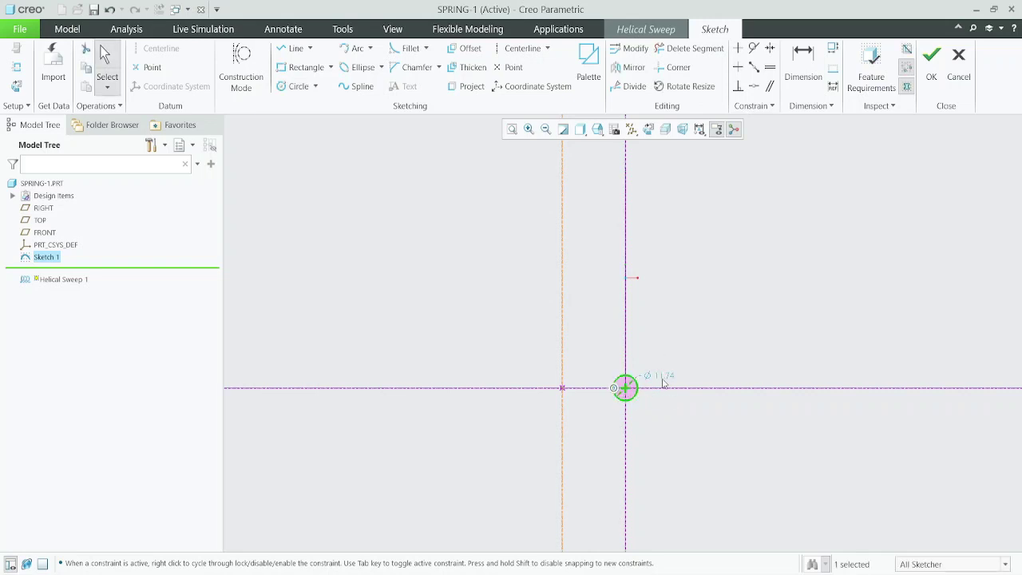
double_click(664, 376)
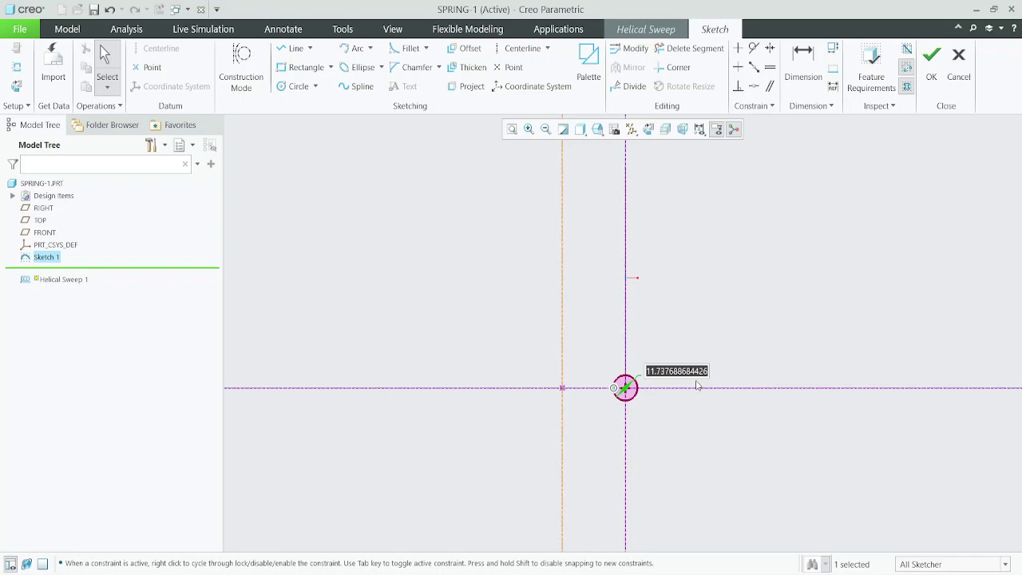
text(10)
key(Return)
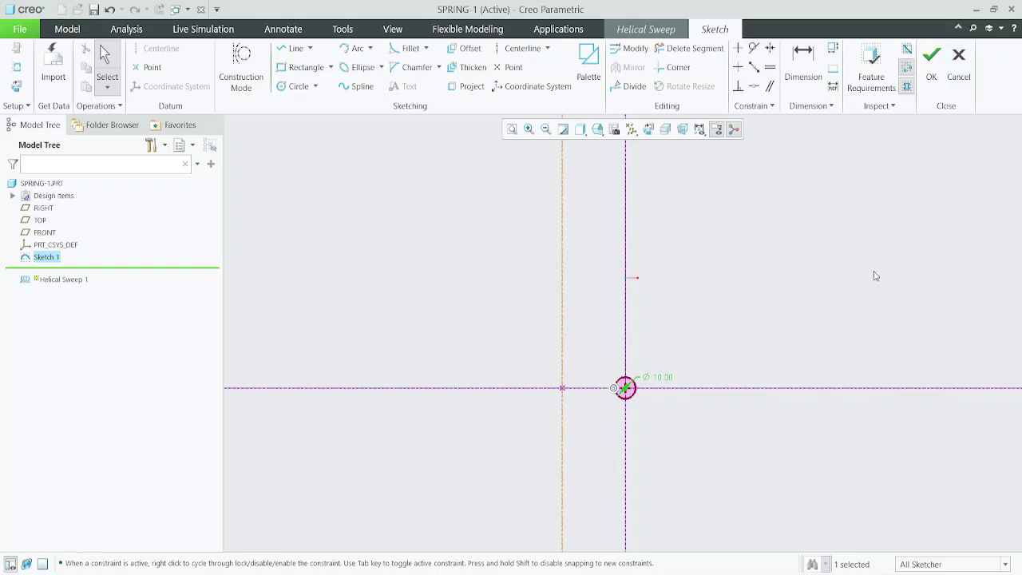
- Finish the section and orbit the 10 mm pitch solid spring preview
click(933, 77)
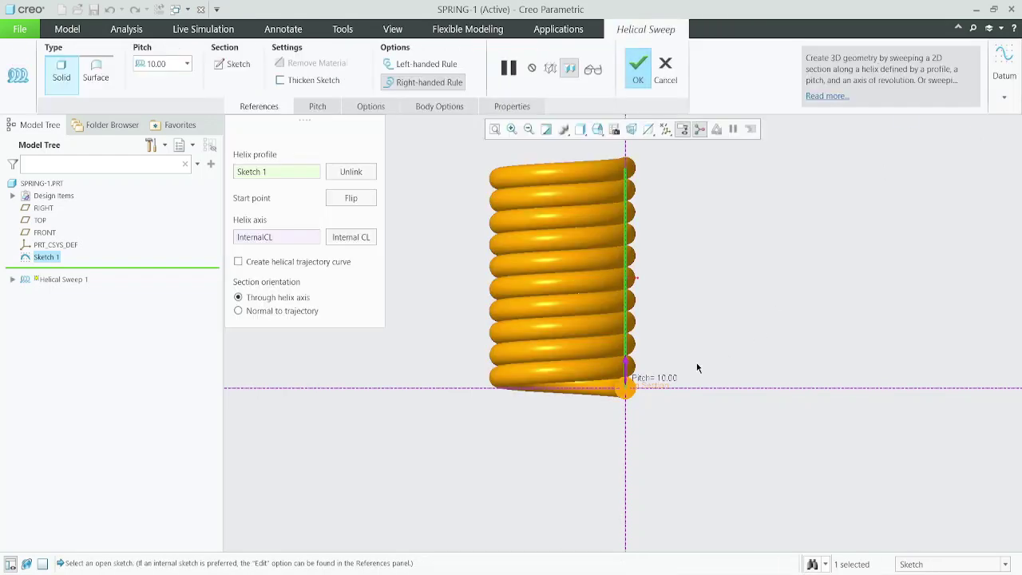
mouse_move(650, 361)
middle_down()
mouse_move(667, 303)
mouse_move(645, 297)
mouse_move(685, 351)
middle_up()
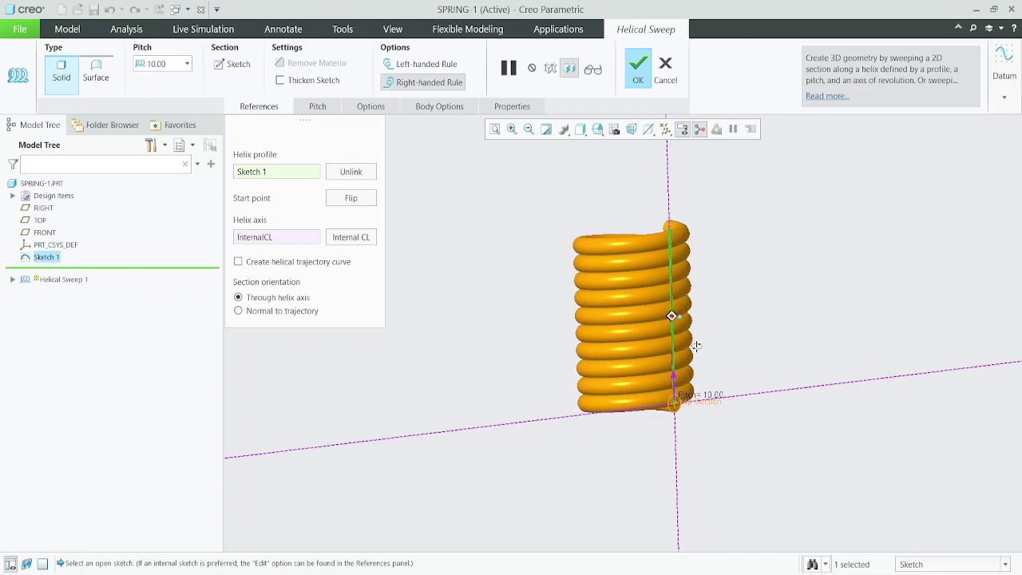
mouse_move(685, 352)
middle_down()
mouse_move(669, 319)
mouse_move(662, 324)
middle_up()
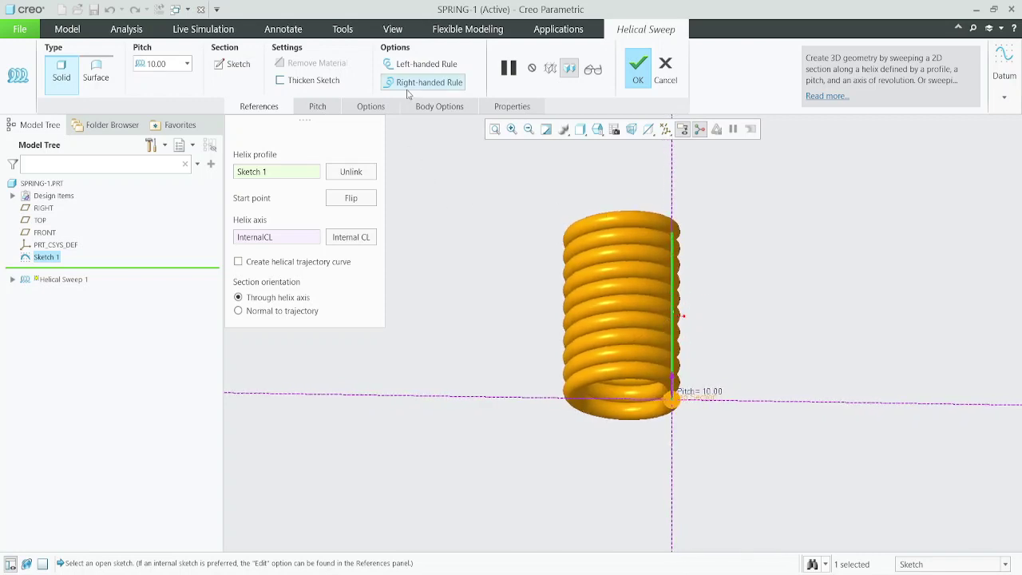
- Try a 20 mm start-point pitch in the pitch table, then revert it to 10 mm
click(318, 107)
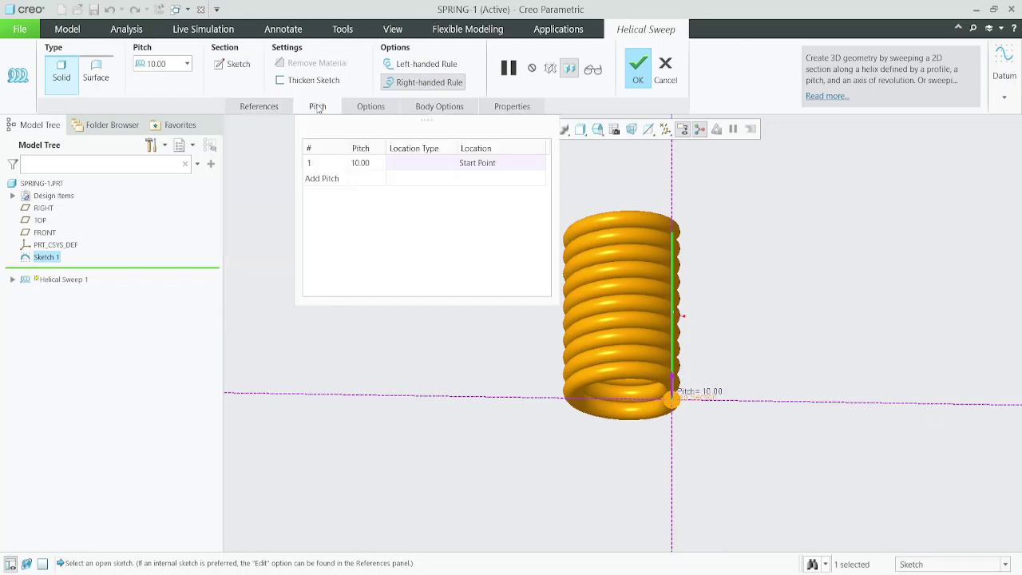
click(373, 165)
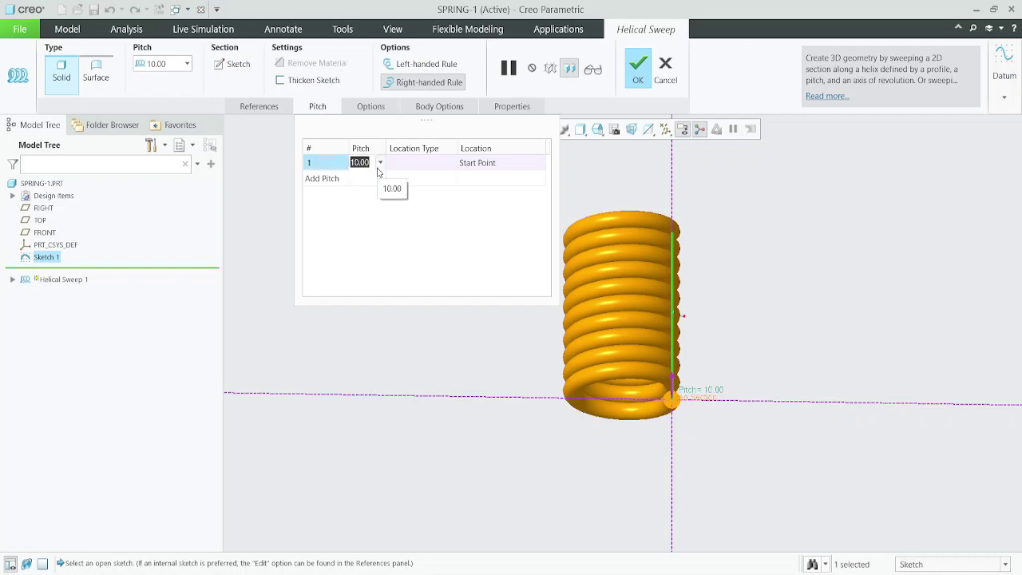
text(20)
key(Return)
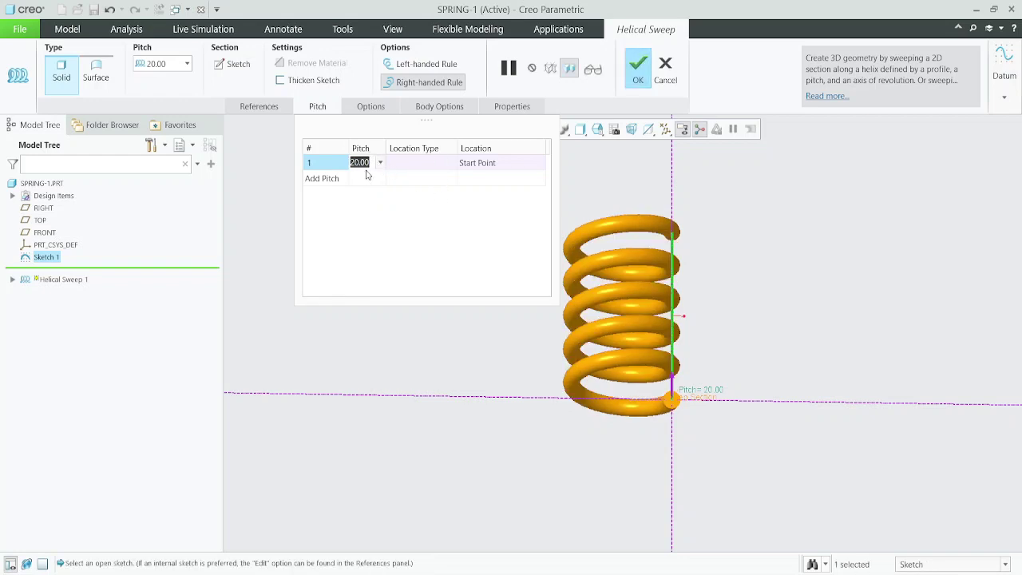
text(10)
key(Return)
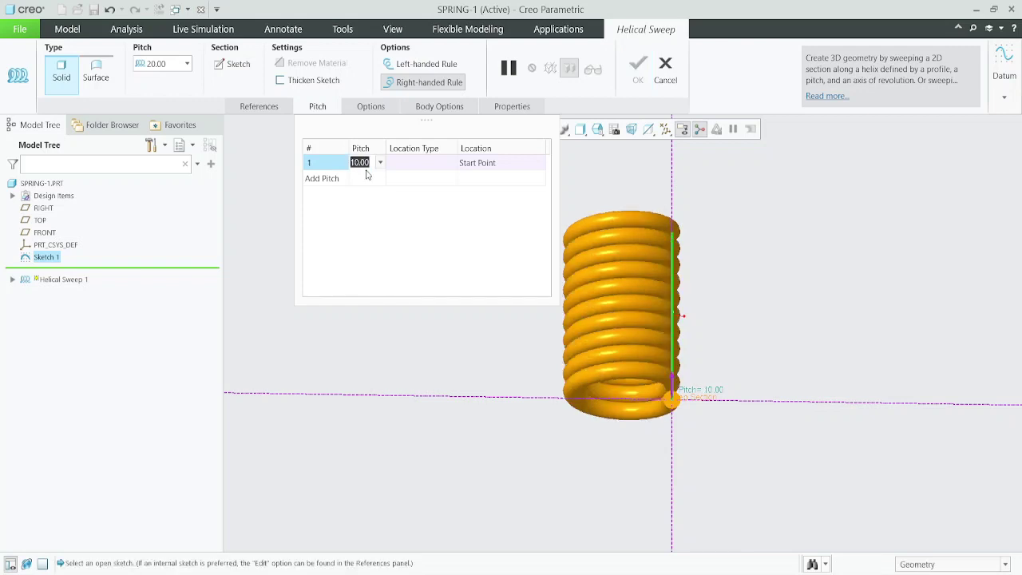
mouse_move(641, 386)
middle_down()
mouse_move(615, 393)
mouse_move(597, 256)
middle_up()
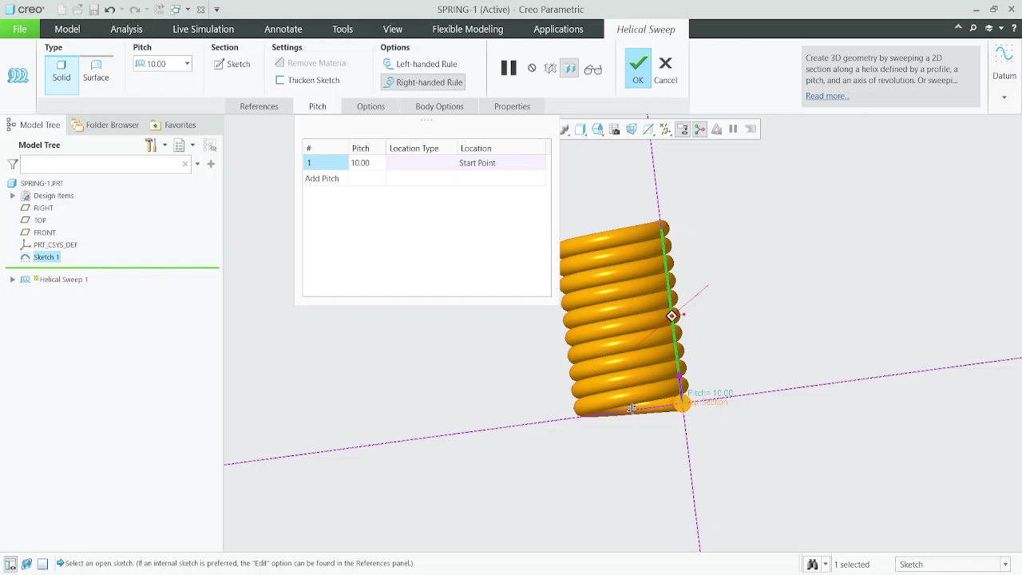
click(415, 67)
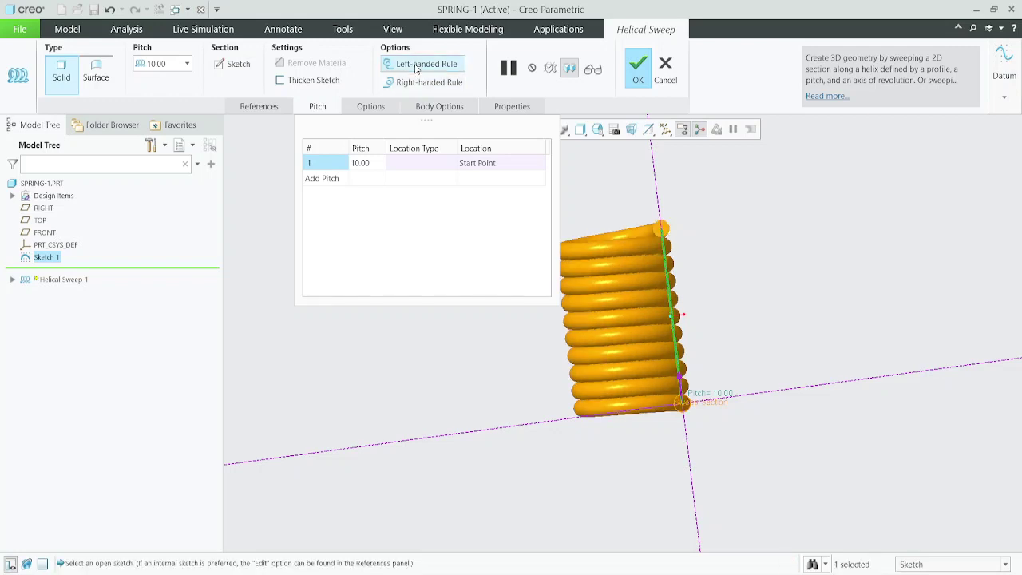
click(419, 86)
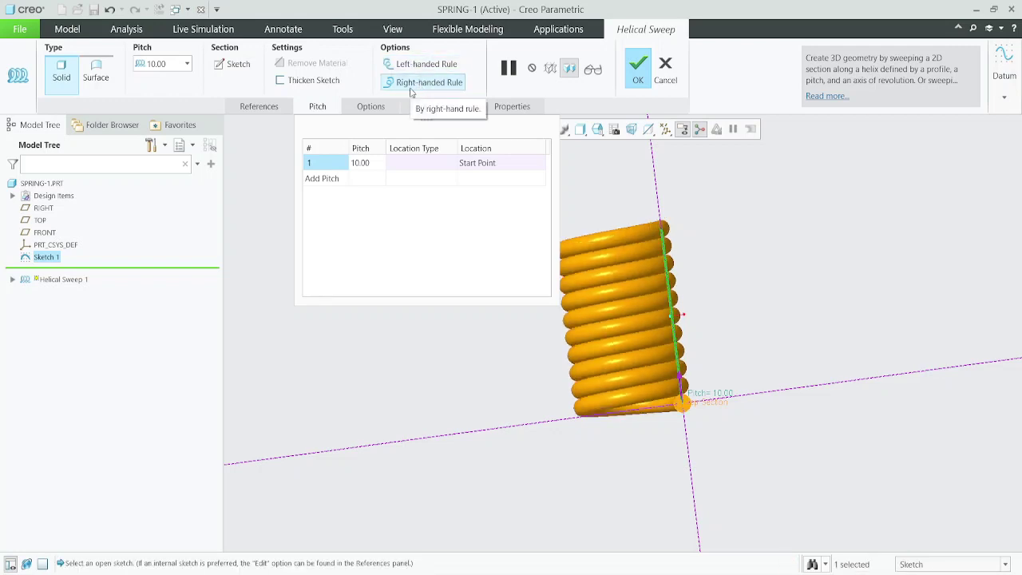
click(419, 64)
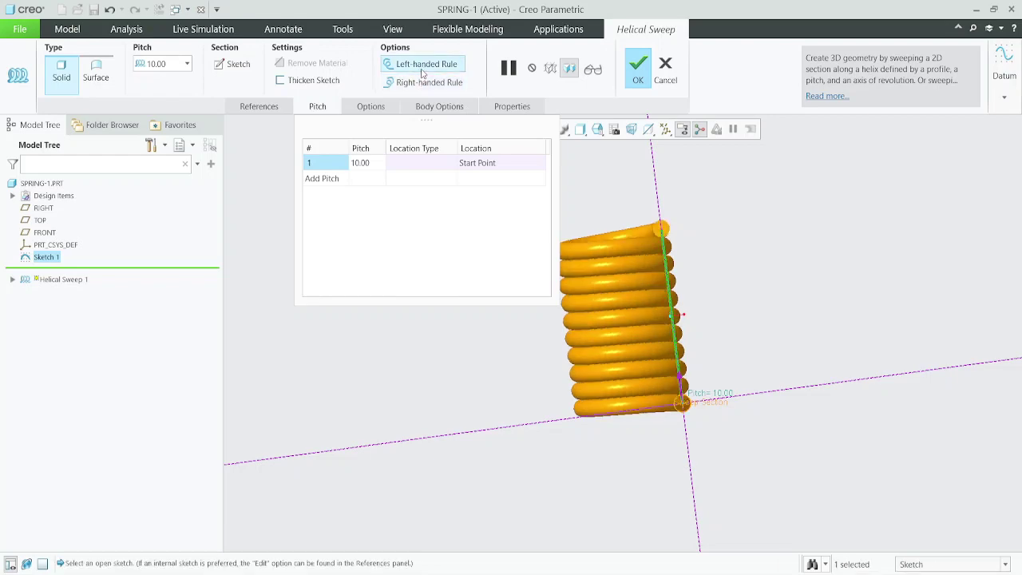
scroll(706, 348, up, 5)
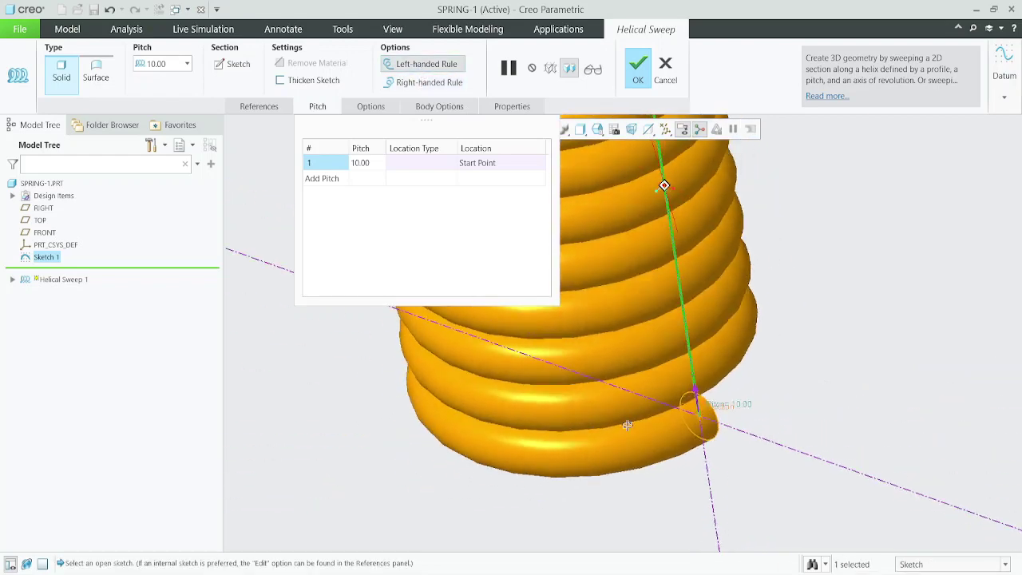
mouse_move(664, 386)
middle_down()
mouse_move(529, 401)
mouse_move(522, 415)
mouse_move(532, 413)
middle_up()
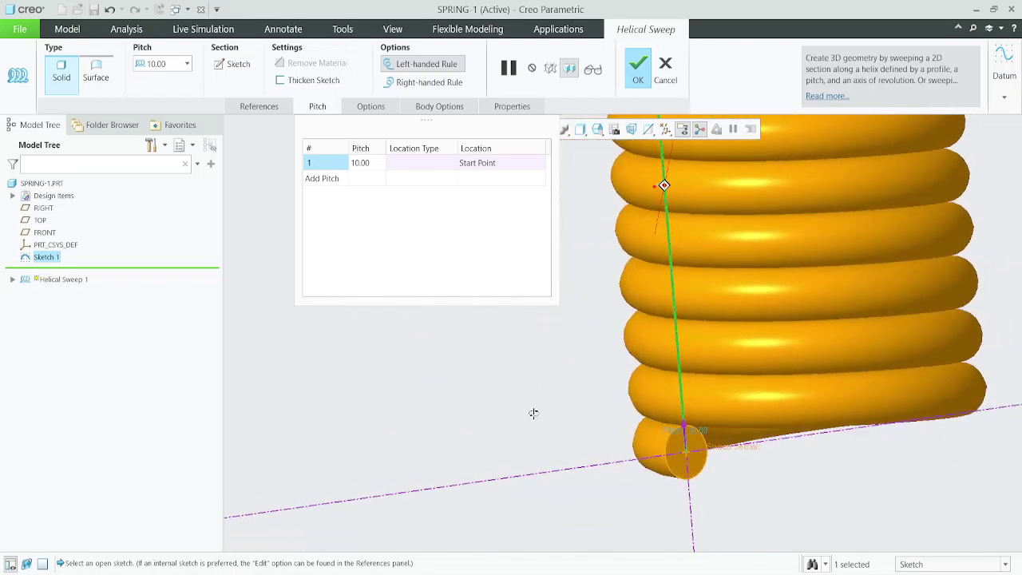
scroll(542, 413, down, 1)
scroll(627, 418, down, 3)
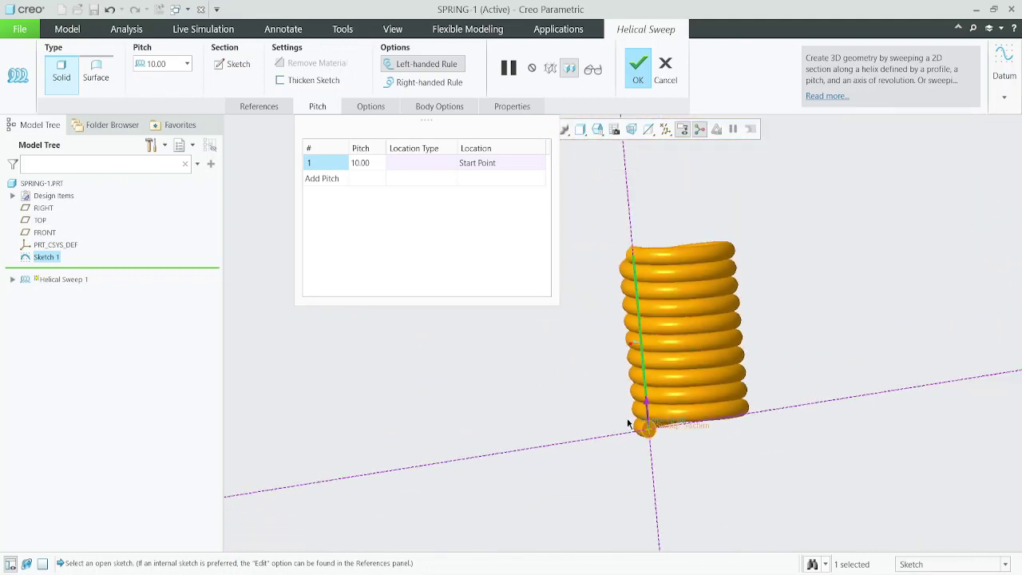
scroll(626, 418, up, 2)
middle_drag(633, 389, 599, 336)
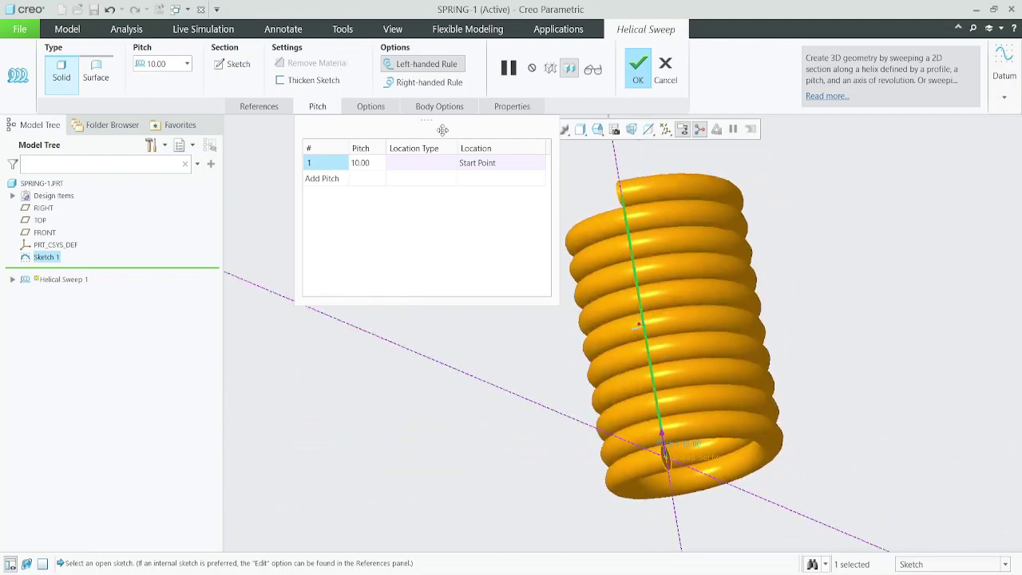
click(429, 82)
middle_drag(635, 269, 670, 271)
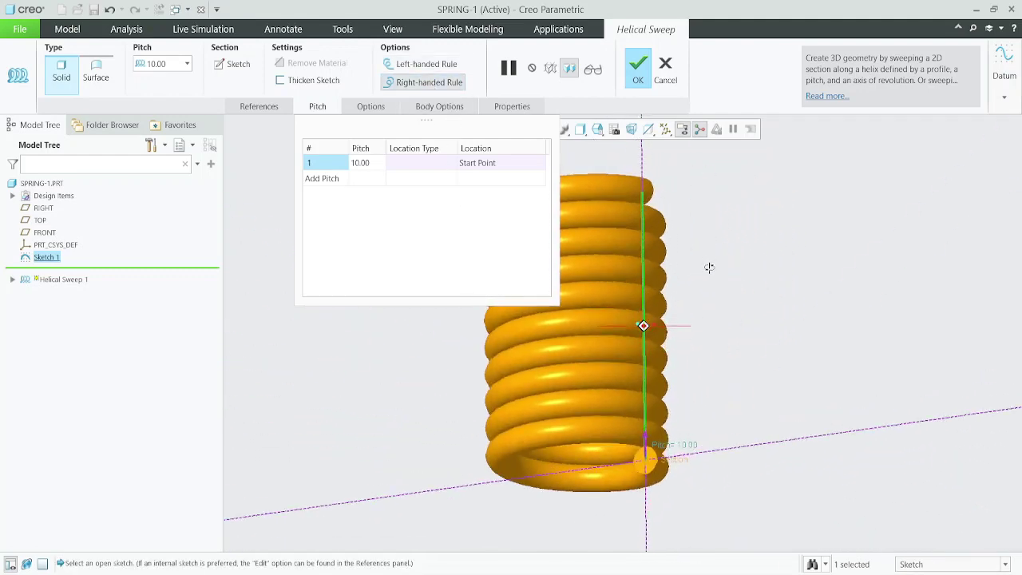
- Complete Helical Sweep 1 as a solid spring and begin a new sketch
click(637, 80)
middle_drag(639, 239, 631, 243)
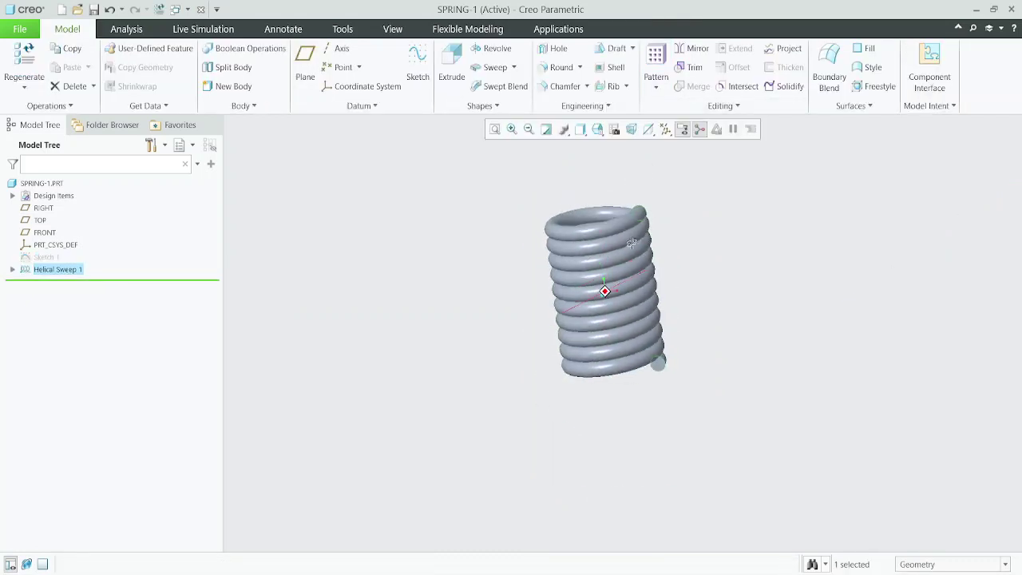
scroll(631, 243, down, 3)
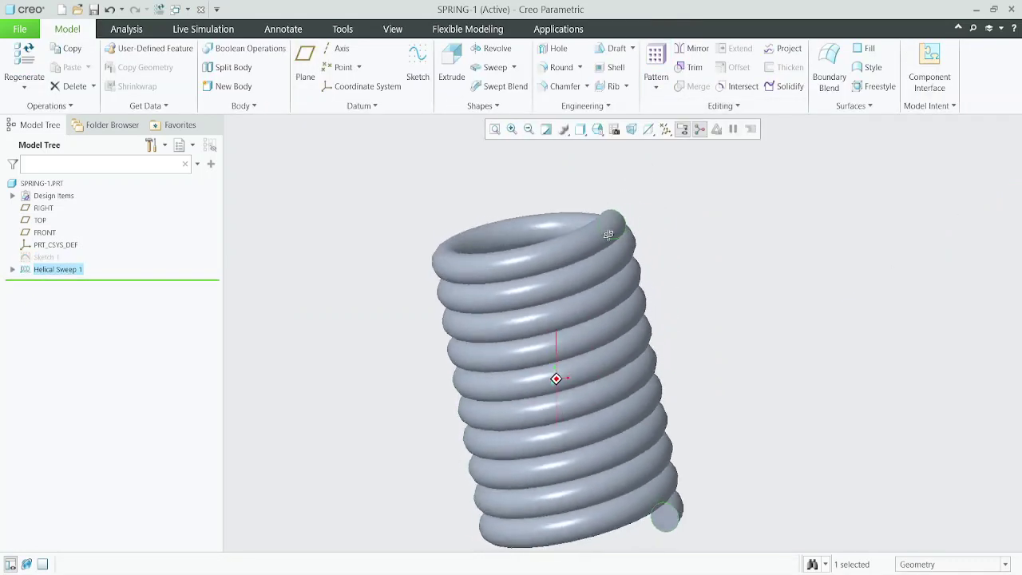
middle_drag(607, 234, 621, 261)
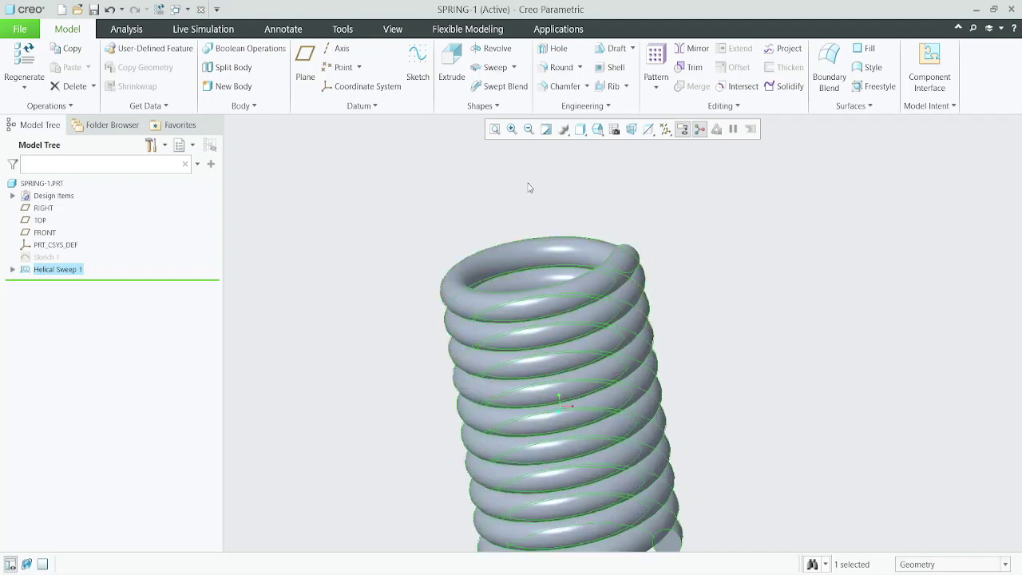
click(419, 75)
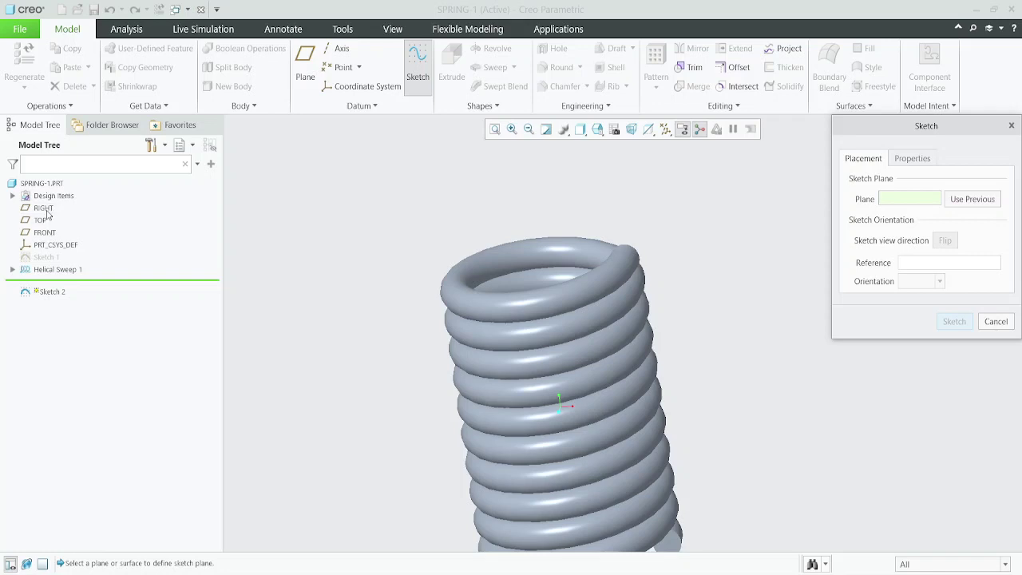
- On the RIGHT plane, sketch an arc from the top coil end with radius 30
click(45, 209)
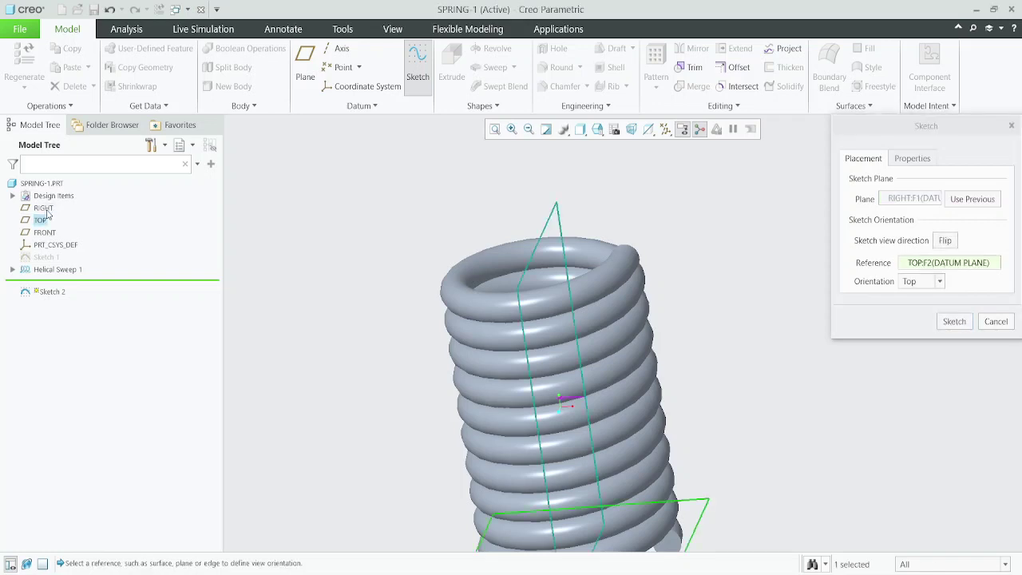
click(954, 322)
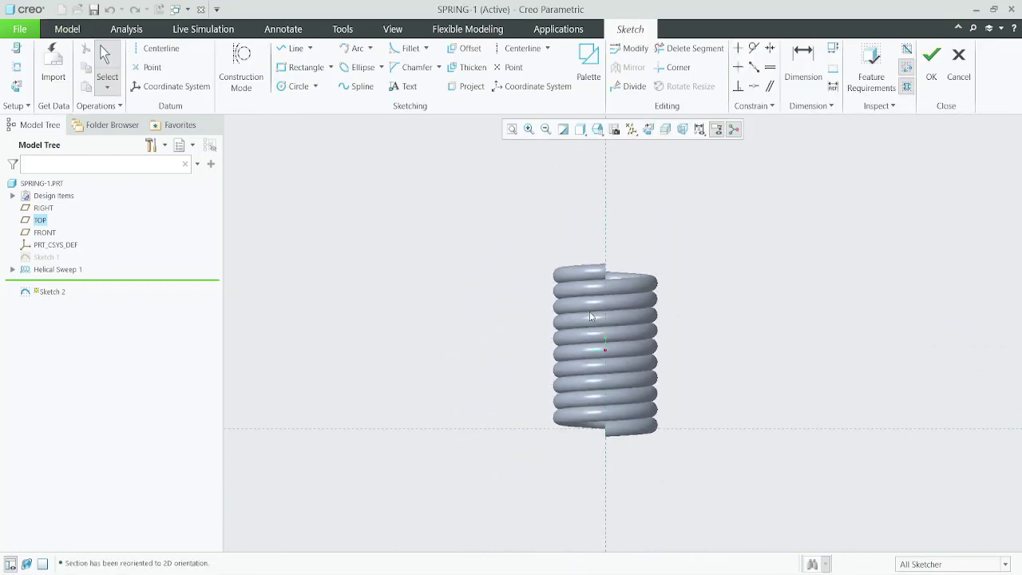
scroll(624, 243, down, 1)
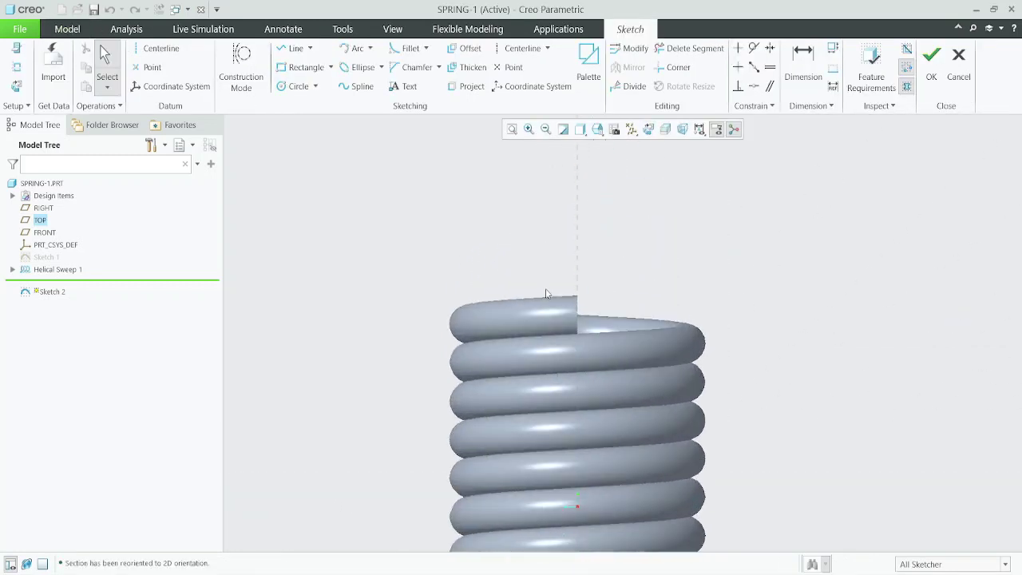
click(350, 51)
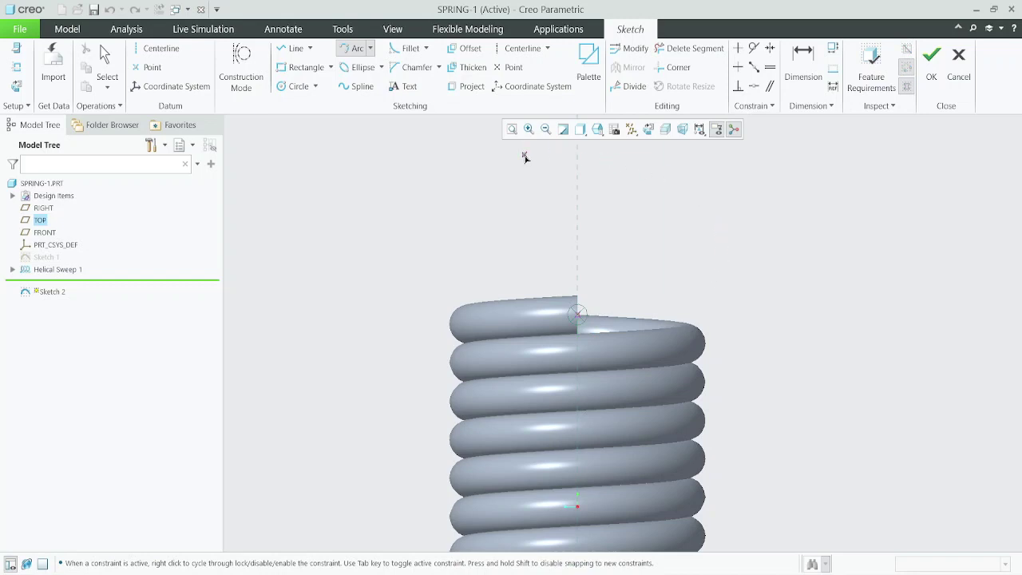
click(481, 168)
click(664, 172)
scroll(638, 219, down, 1)
scroll(639, 219, down, 1)
middle_click(753, 196)
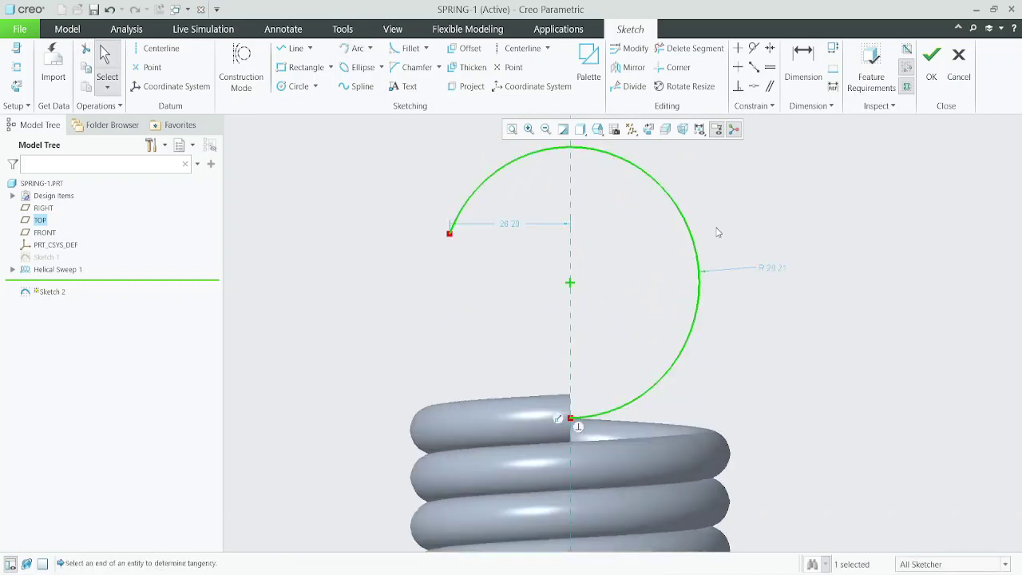
double_click(772, 268)
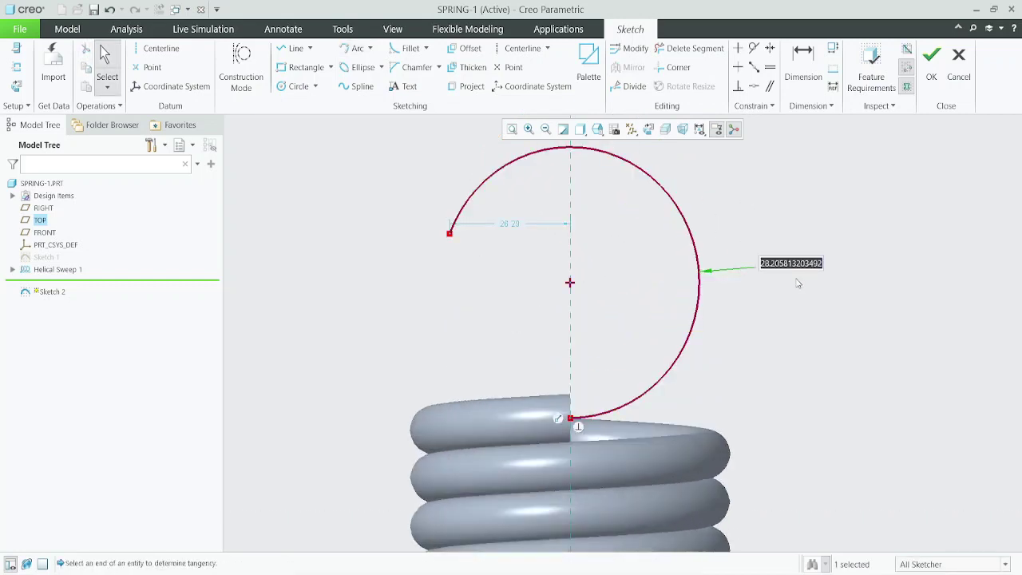
text(30)
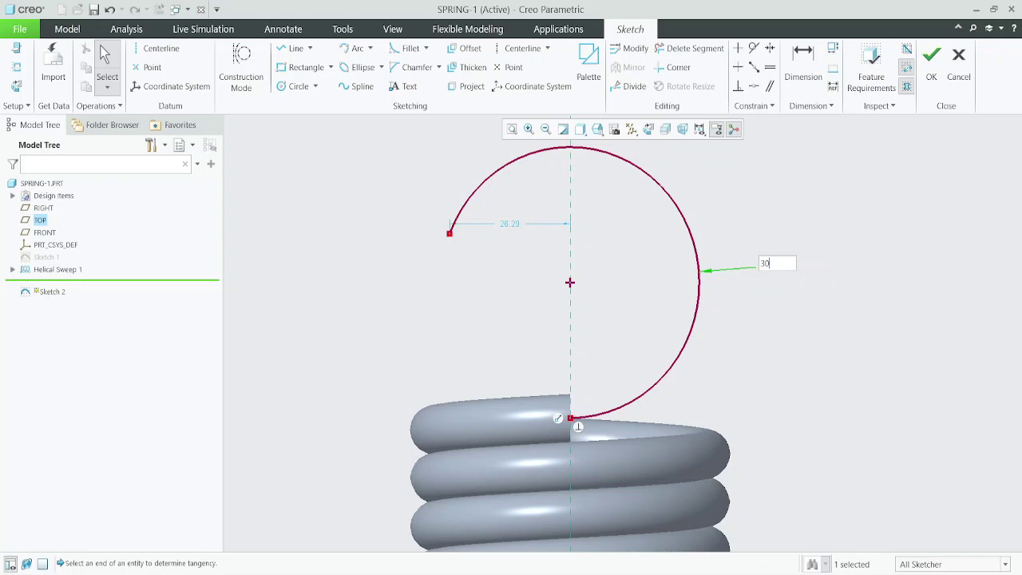
key(Return)
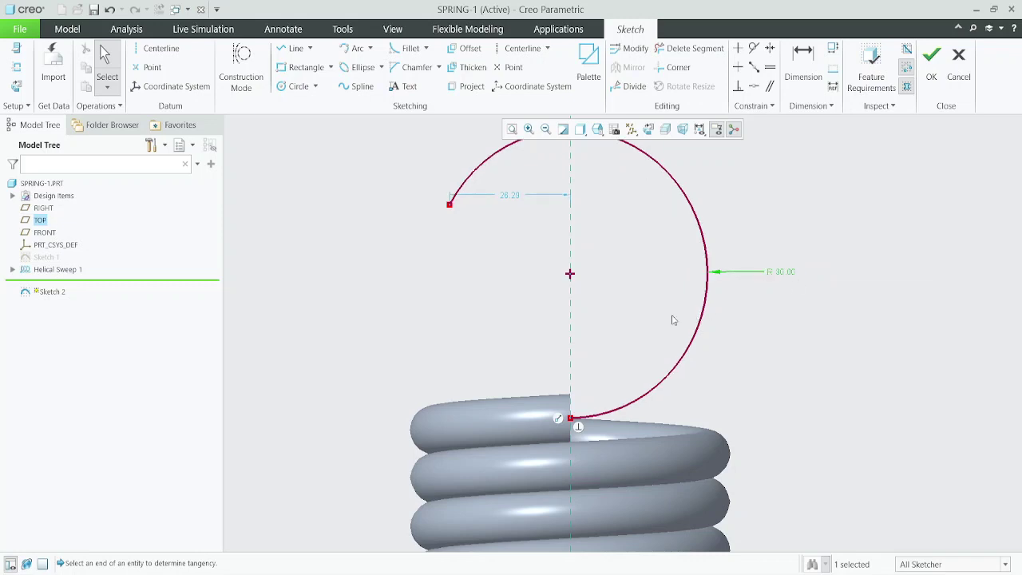
- Constrain the arc's free end horizontal with its centre and finish Sketch 2
scroll(549, 295, up, 3)
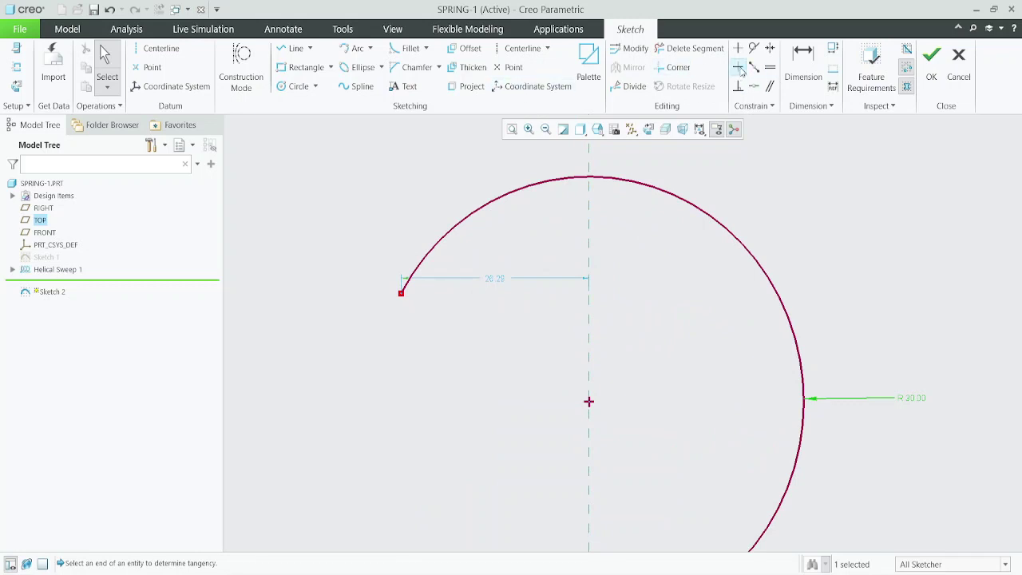
click(738, 70)
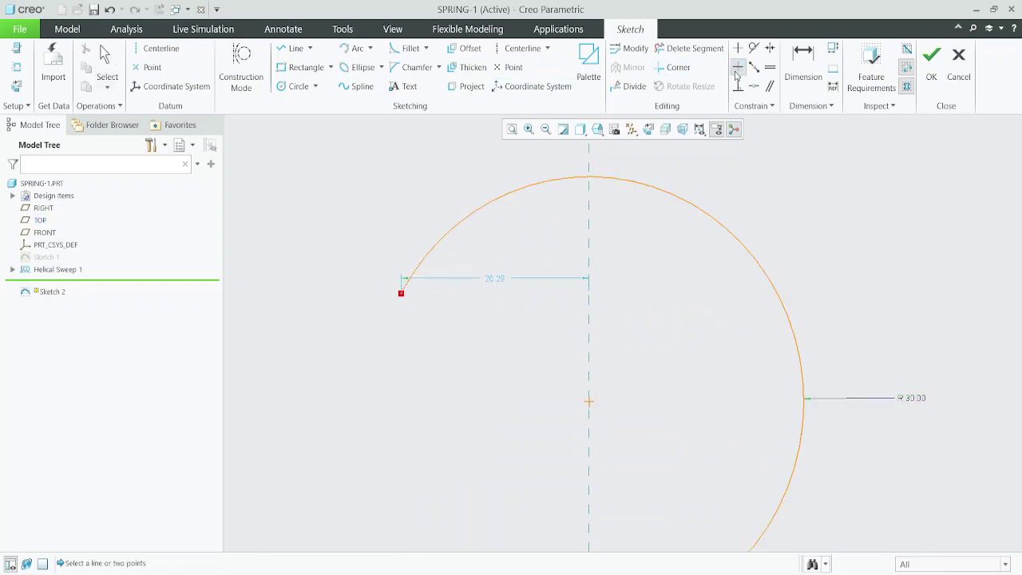
middle_click(411, 307)
click(589, 403)
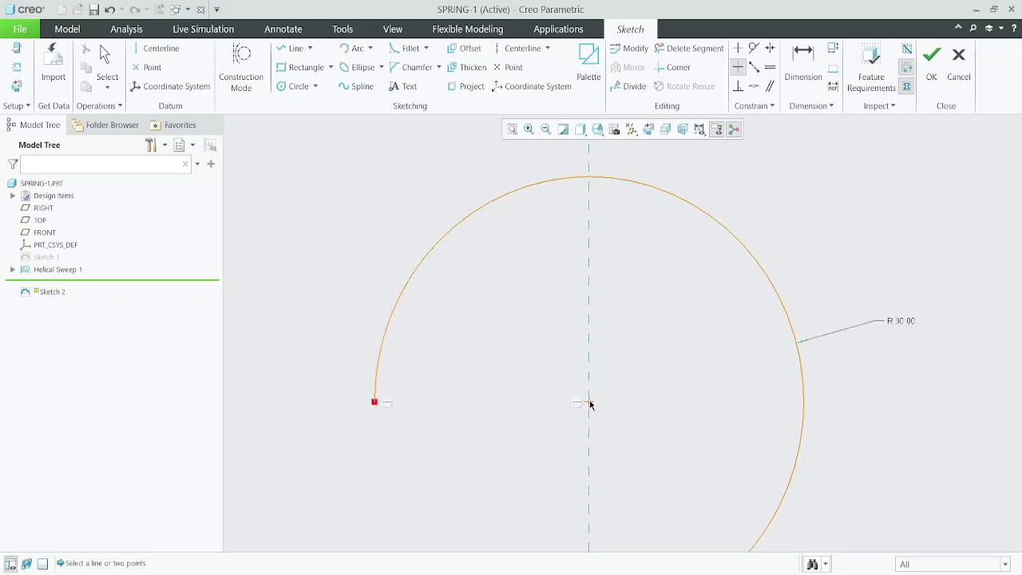
scroll(531, 384, down, 5)
middle_click(680, 398)
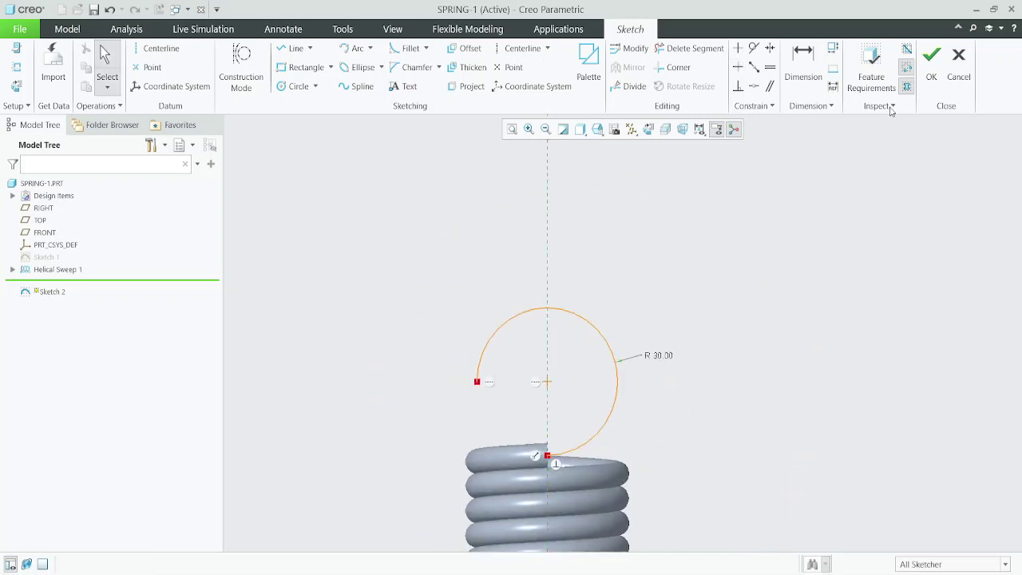
click(931, 77)
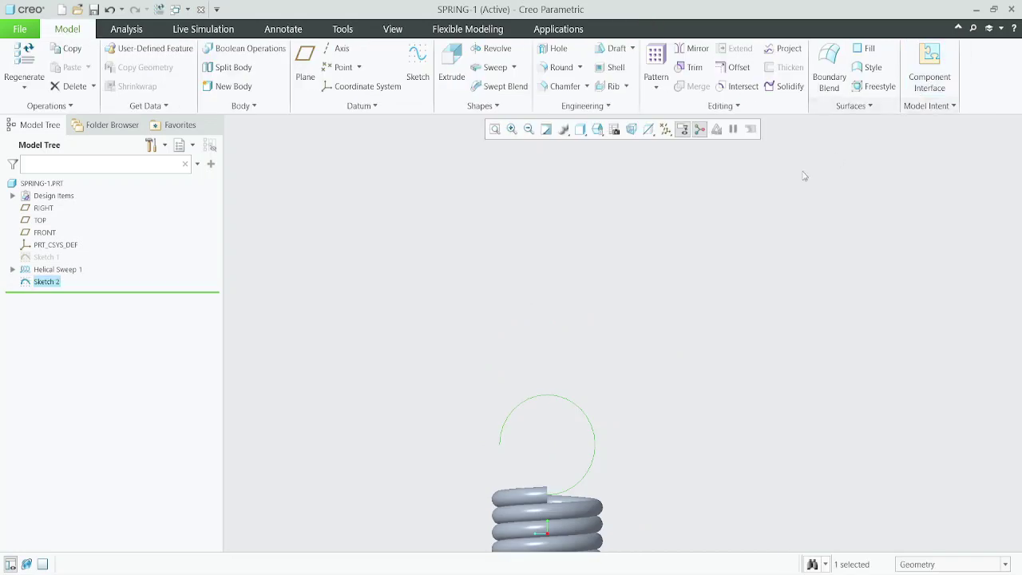
scroll(666, 325, down, 3)
scroll(622, 308, up, 4)
mouse_move(623, 309)
middle_down()
mouse_move(659, 283)
mouse_move(703, 303)
mouse_move(634, 316)
mouse_move(623, 348)
mouse_move(628, 308)
mouse_move(599, 330)
mouse_move(623, 327)
mouse_move(603, 335)
mouse_move(586, 317)
mouse_move(594, 332)
middle_up()
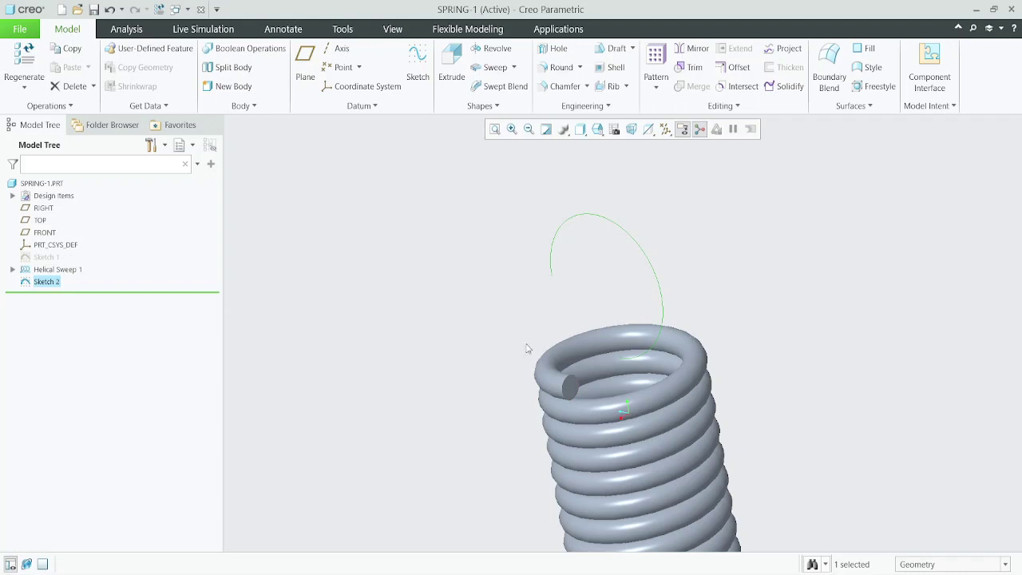
- Start a sketch on the FRONT plane, adding two coil edges as references
click(39, 234)
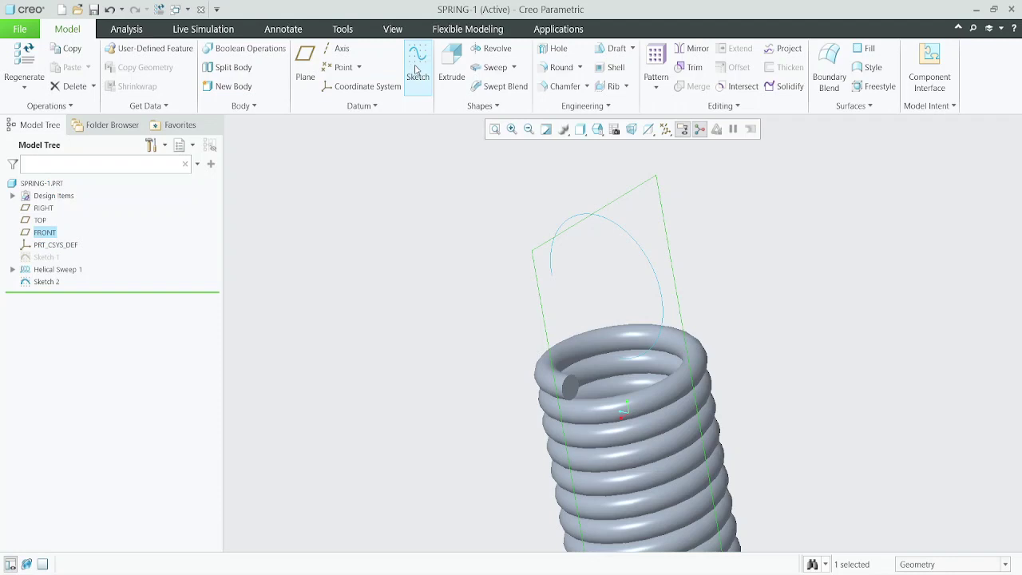
click(416, 70)
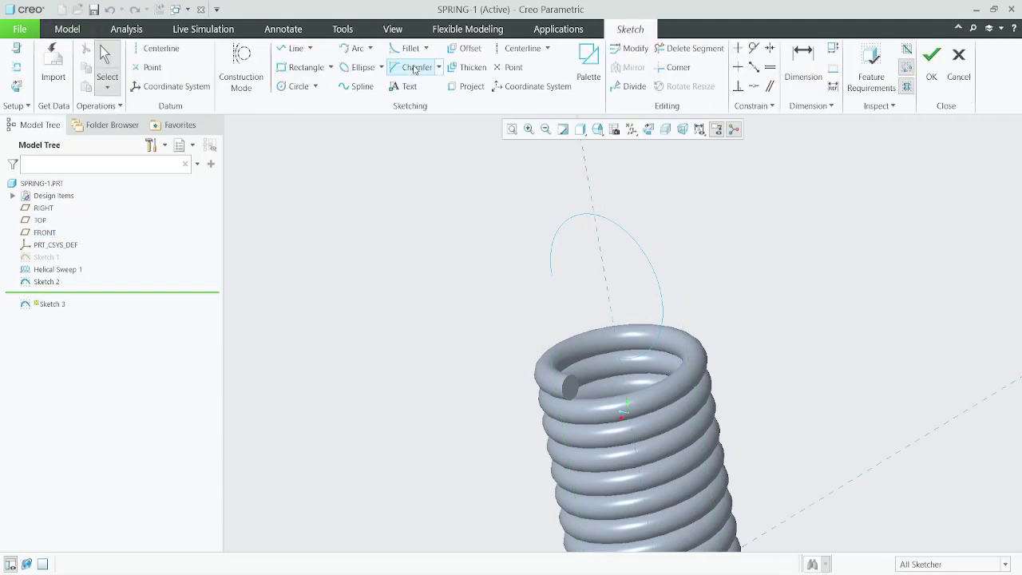
click(648, 130)
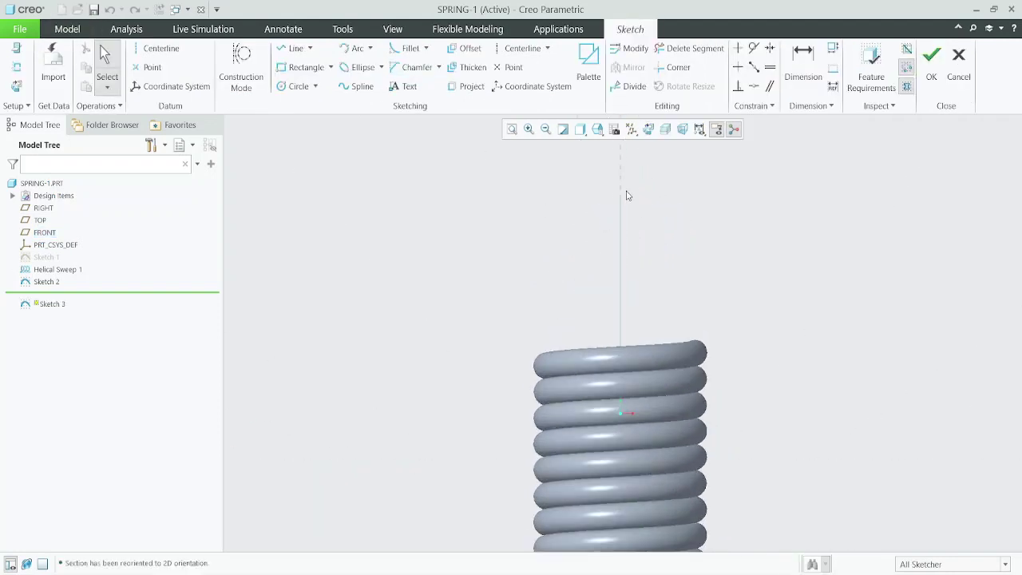
scroll(626, 195, up, 1)
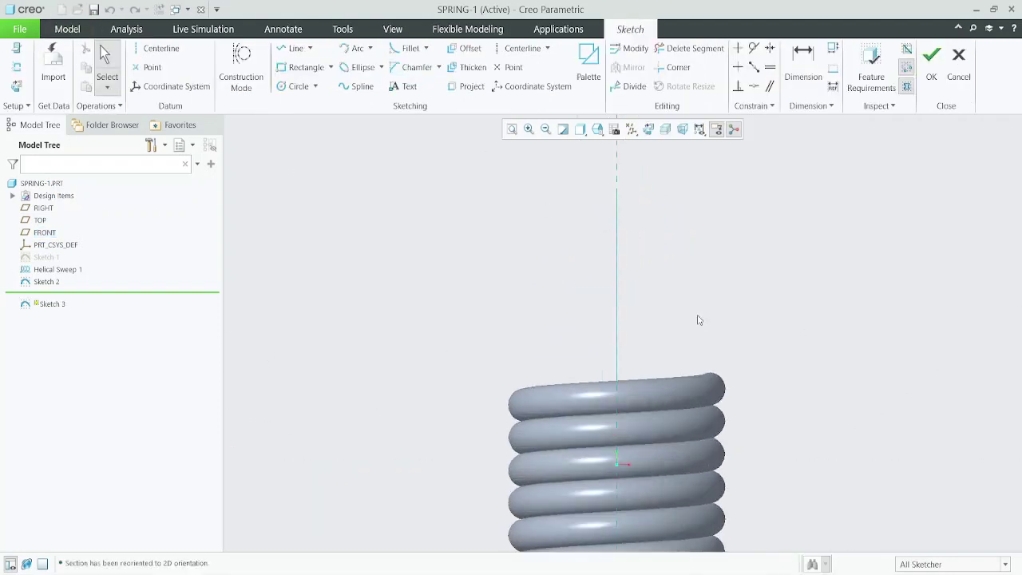
click(17, 67)
scroll(716, 400, up, 4)
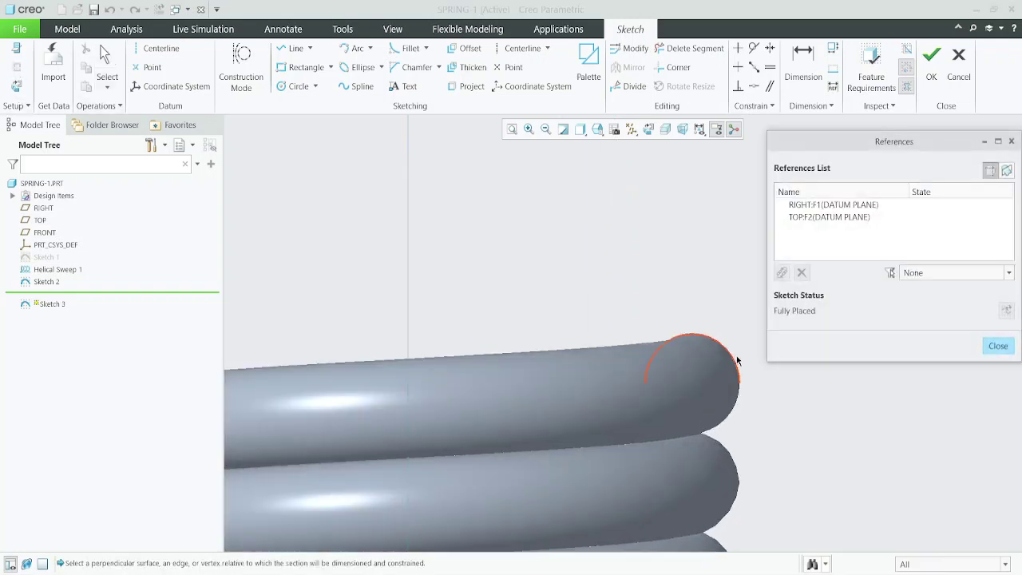
click(736, 363)
click(674, 388)
scroll(531, 344, down, 2)
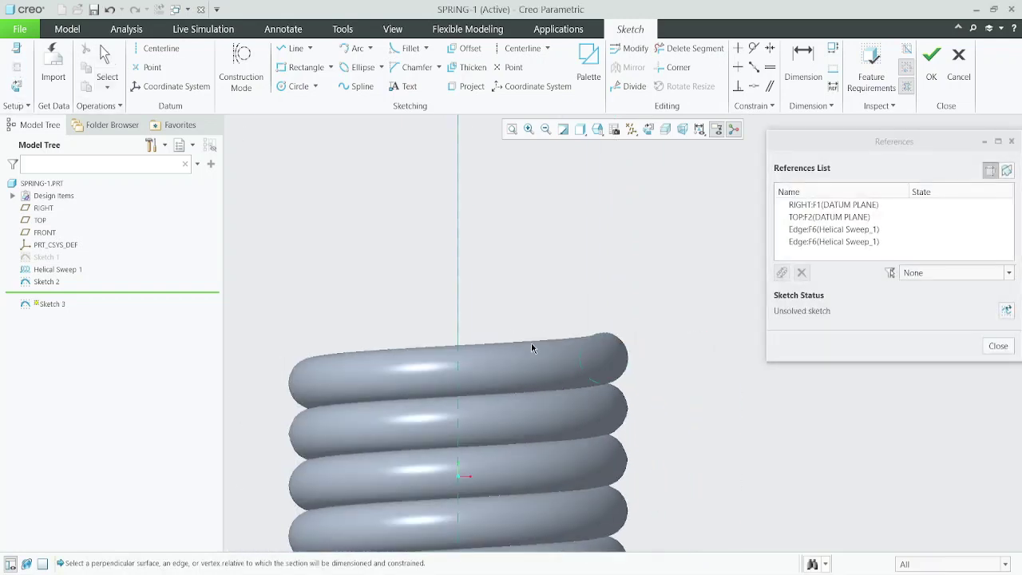
scroll(654, 387, down, 2)
scroll(638, 391, up, 2)
scroll(591, 369, up, 2)
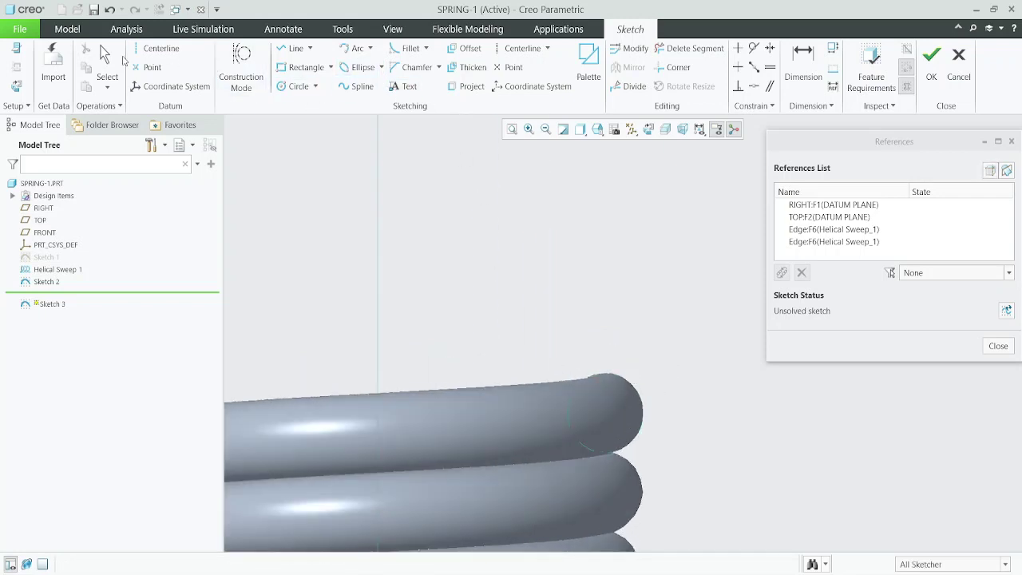
click(146, 68)
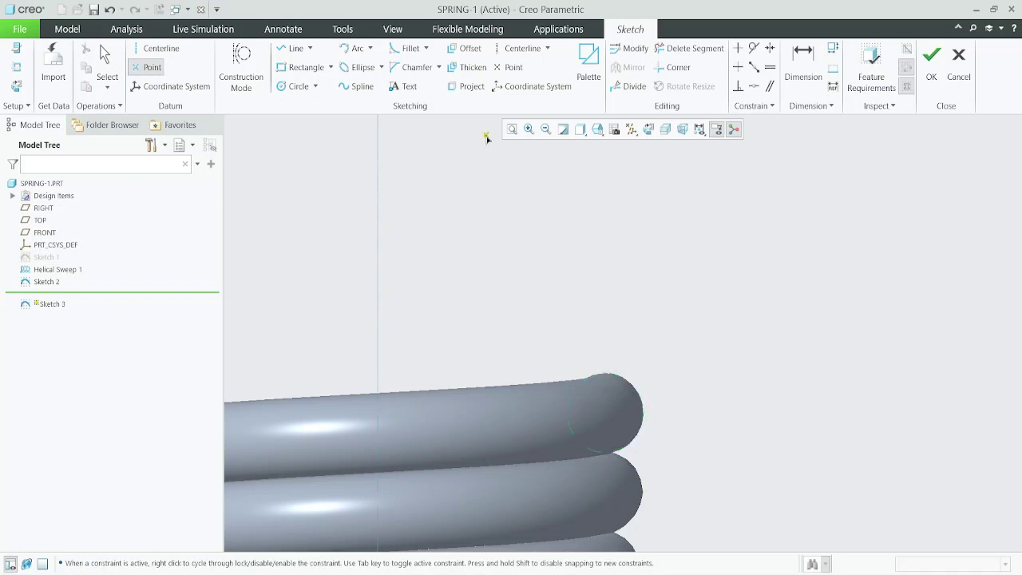
- Draw horizontal and vertical centrelines through the wire section with a point at their crossing
click(519, 48)
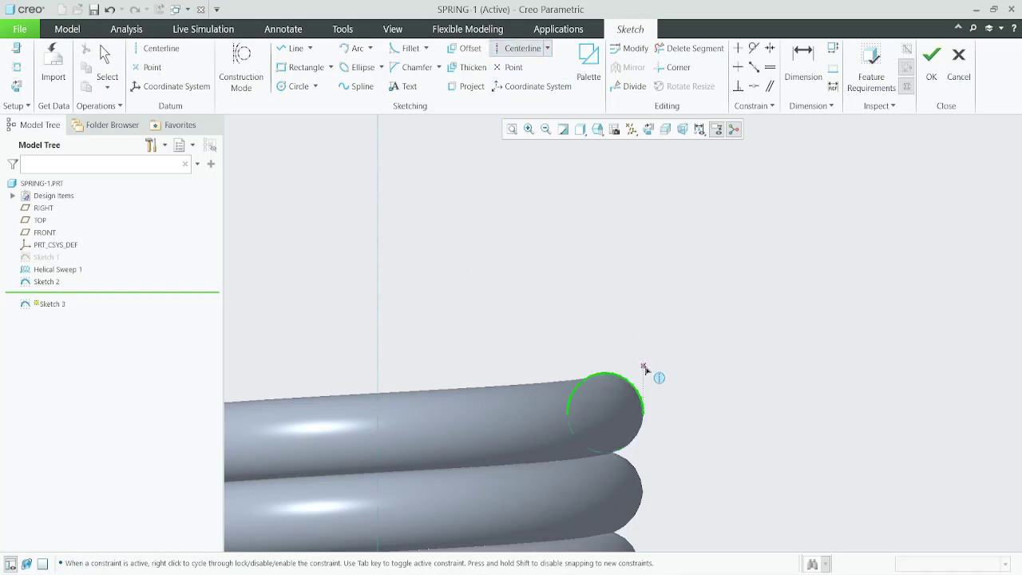
click(643, 412)
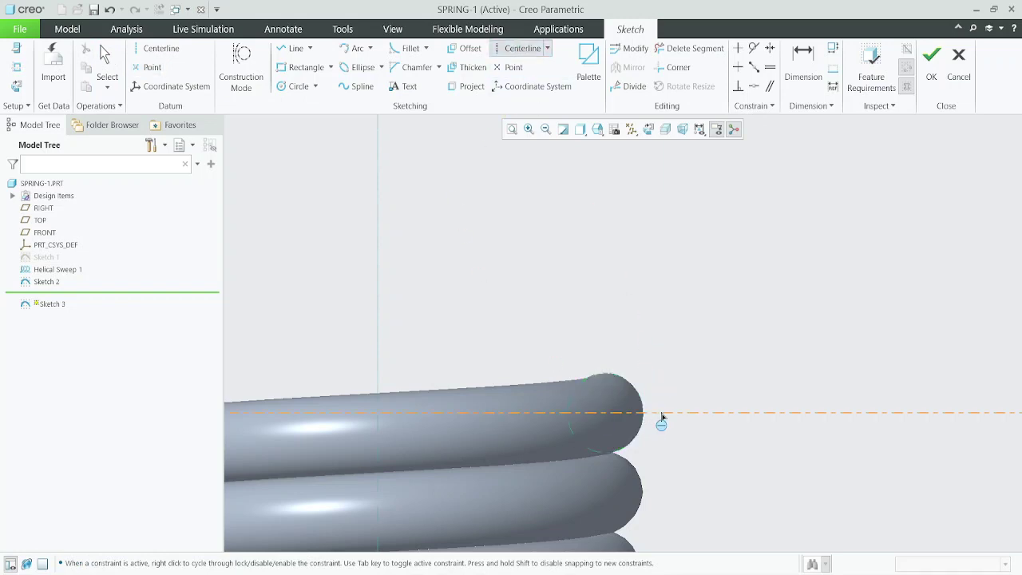
click(606, 375)
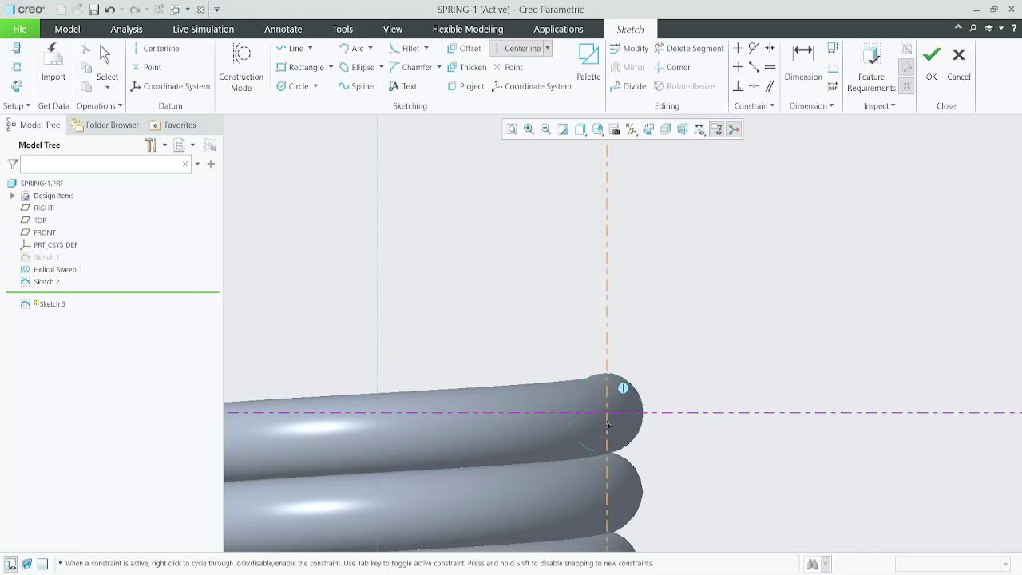
click(606, 425)
middle_click(700, 356)
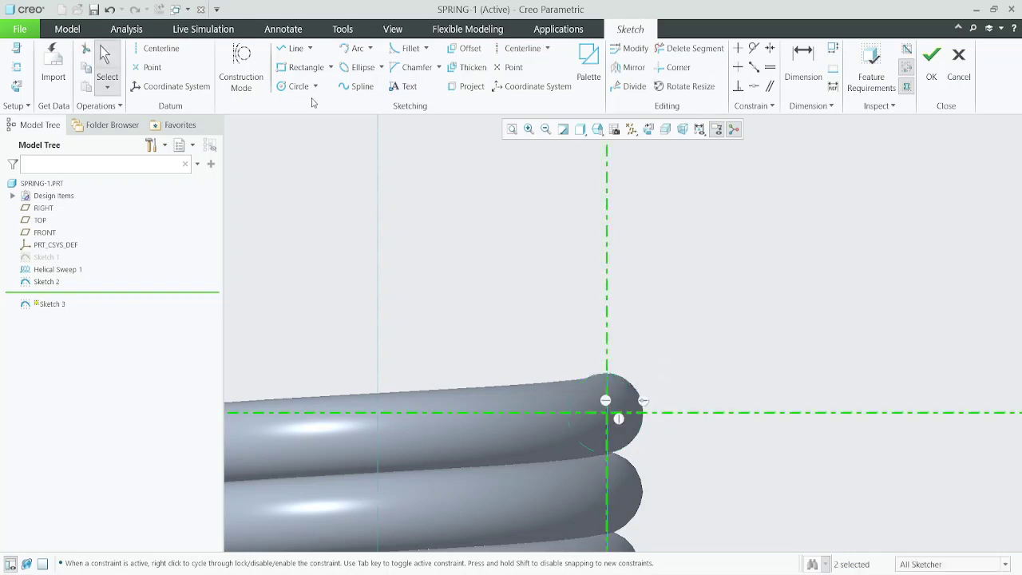
click(151, 67)
click(609, 418)
middle_click(780, 340)
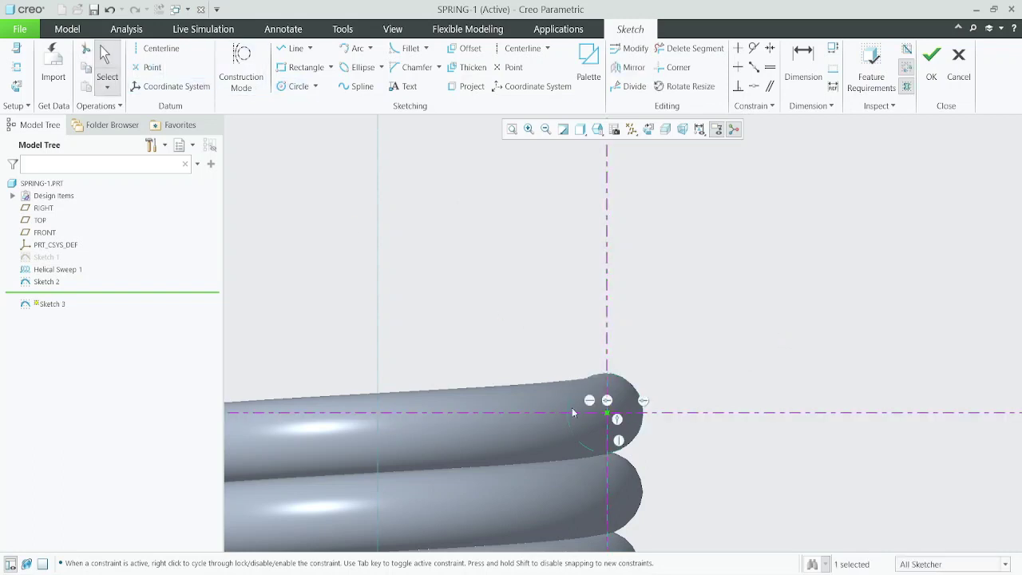
- Draw an arc from the coil end point to the top of the vertical centreline
scroll(571, 407, up, 2)
scroll(566, 366, up, 1)
scroll(566, 365, up, 1)
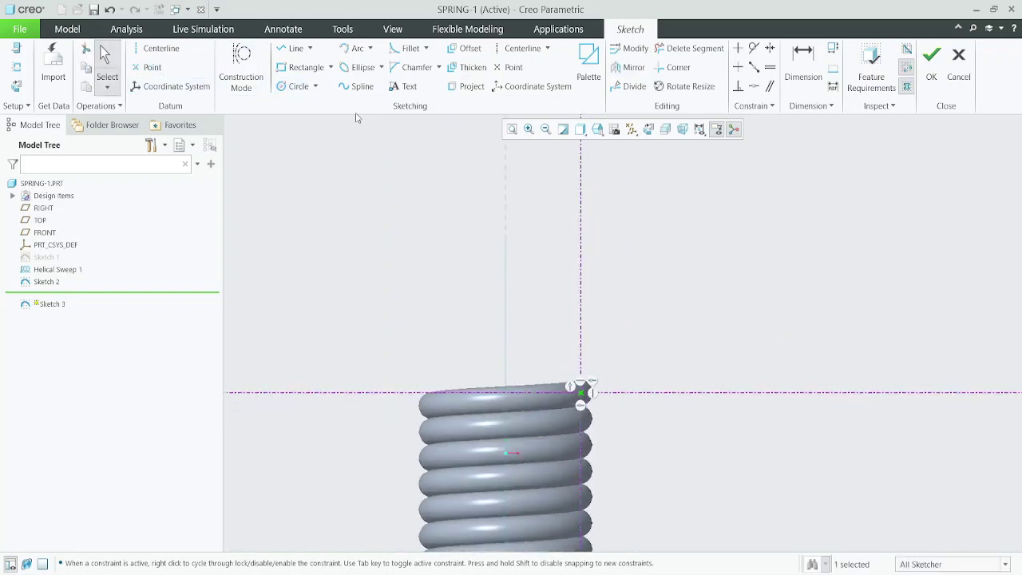
click(346, 50)
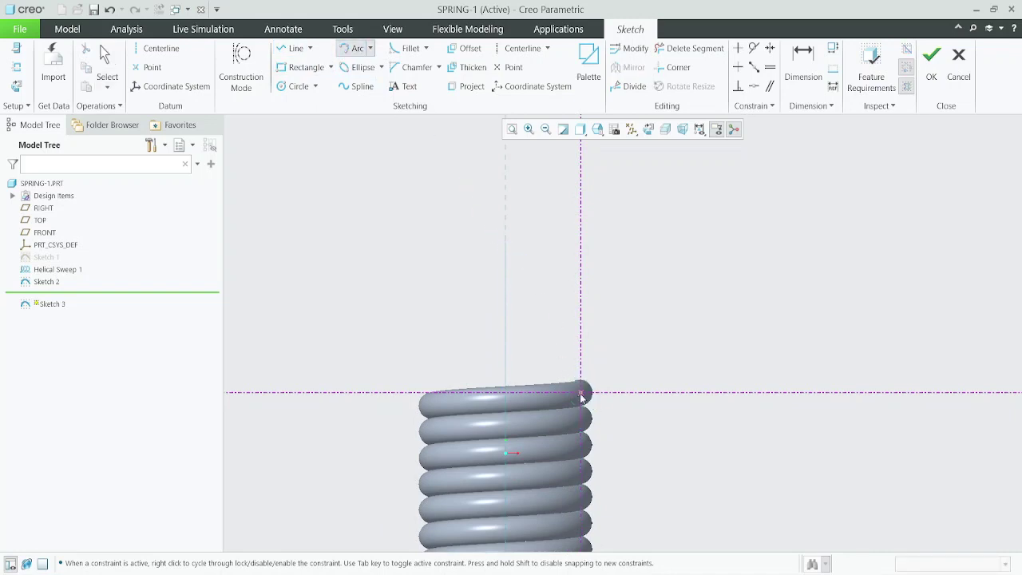
click(505, 236)
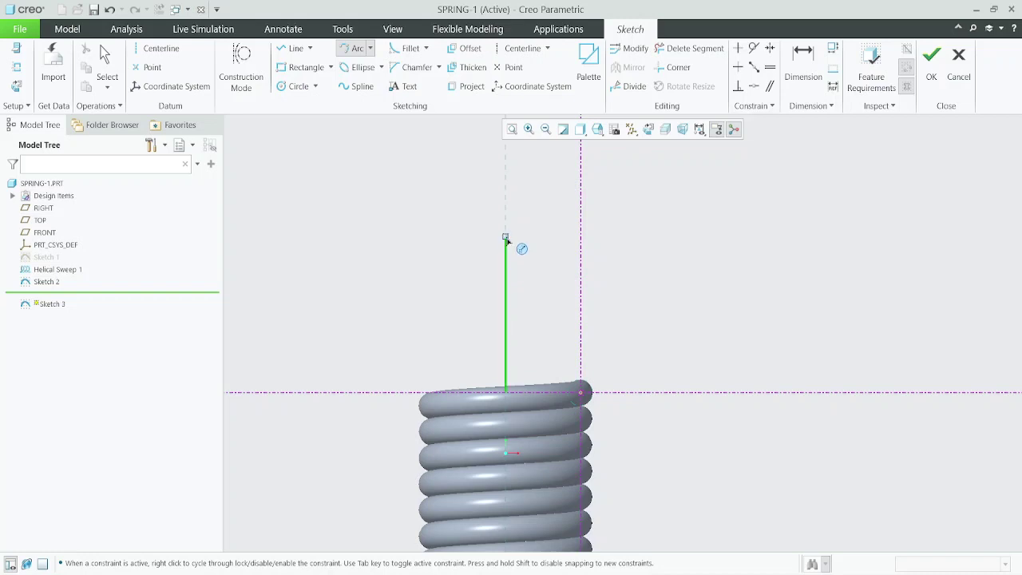
click(580, 392)
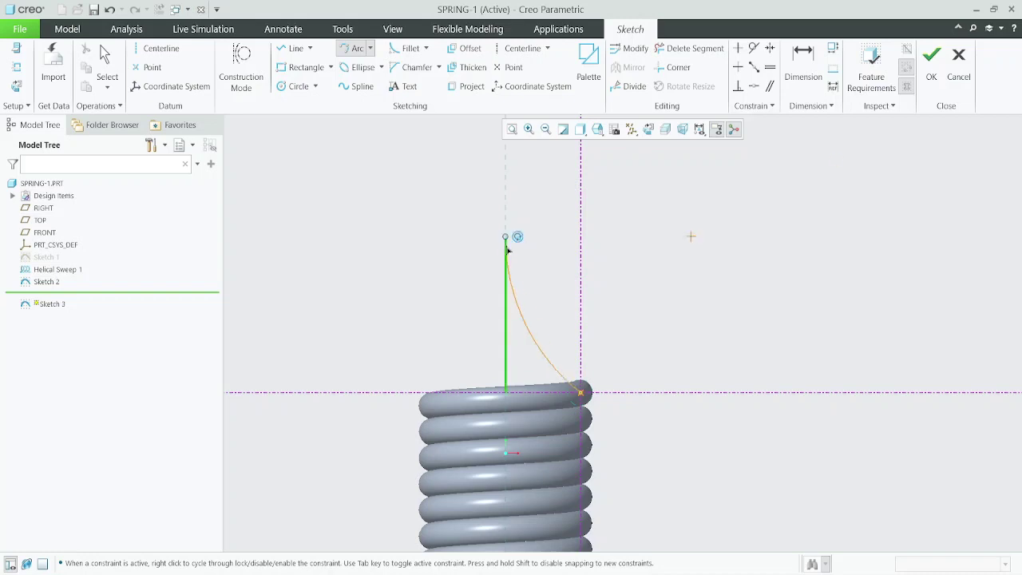
click(530, 339)
middle_click(645, 311)
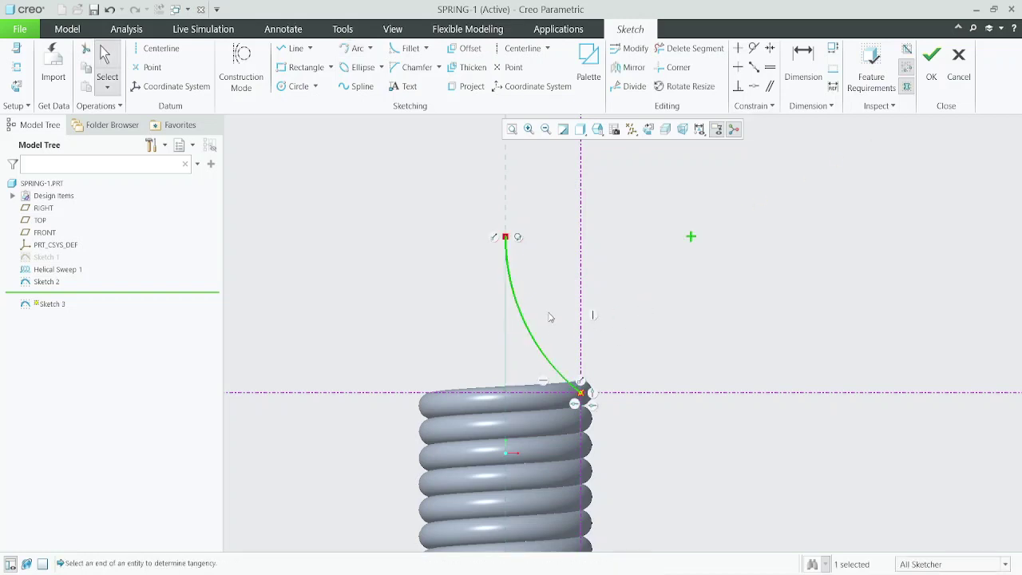
click(639, 345)
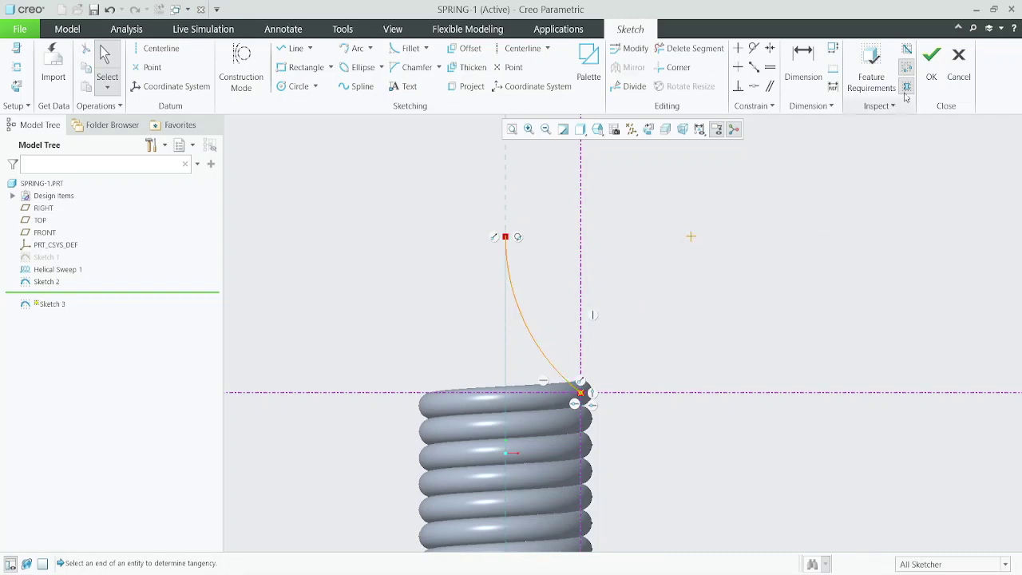
- Finish Sketch 3 and intersect it with Sketch 2 to form Intersect 1
click(932, 76)
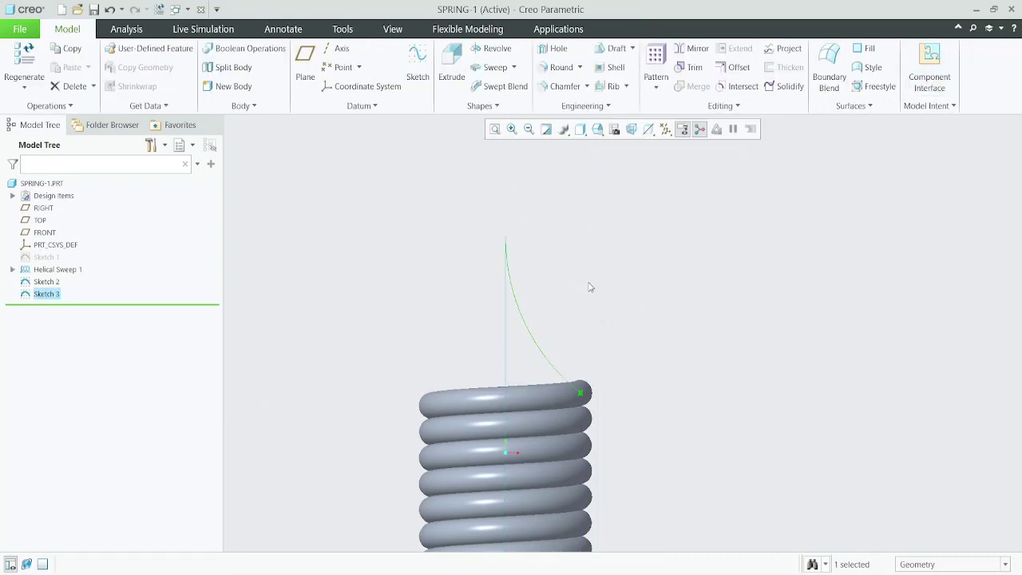
mouse_move(590, 287)
middle_down()
mouse_move(630, 258)
mouse_move(657, 285)
mouse_move(599, 274)
mouse_move(642, 273)
mouse_move(611, 263)
mouse_move(614, 283)
mouse_move(559, 304)
middle_up()
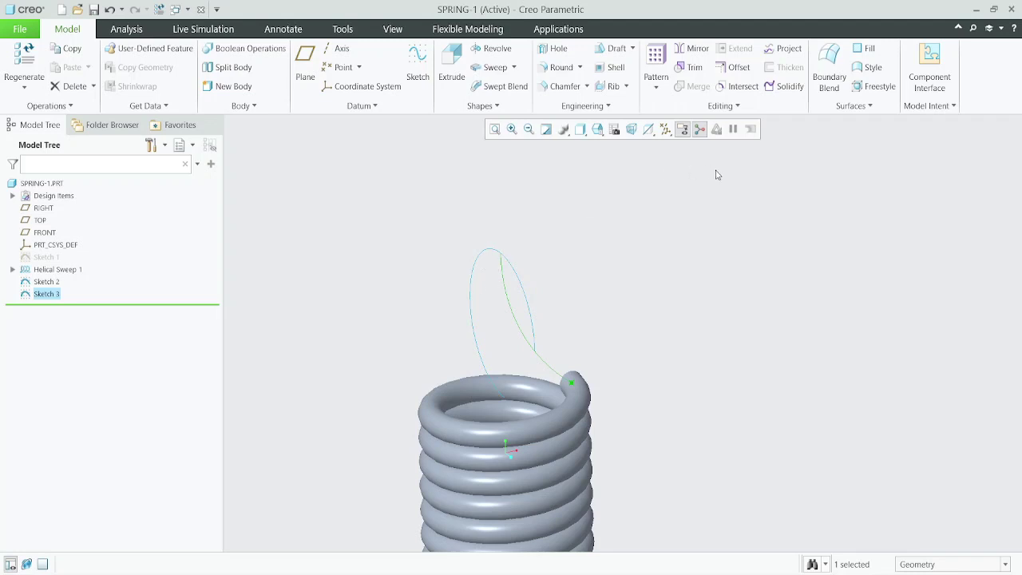
click(525, 300)
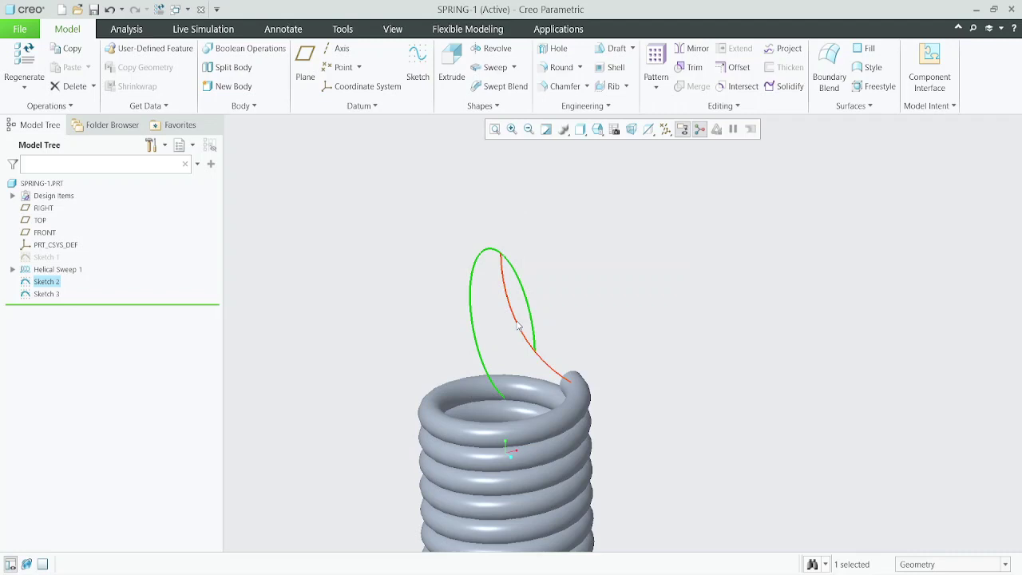
ctrl+click(517, 325)
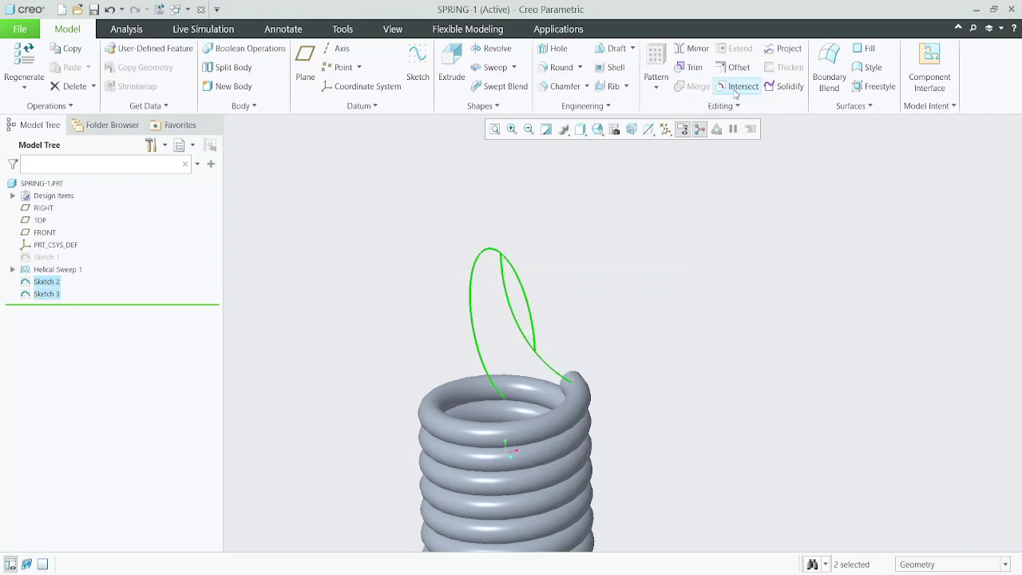
click(740, 88)
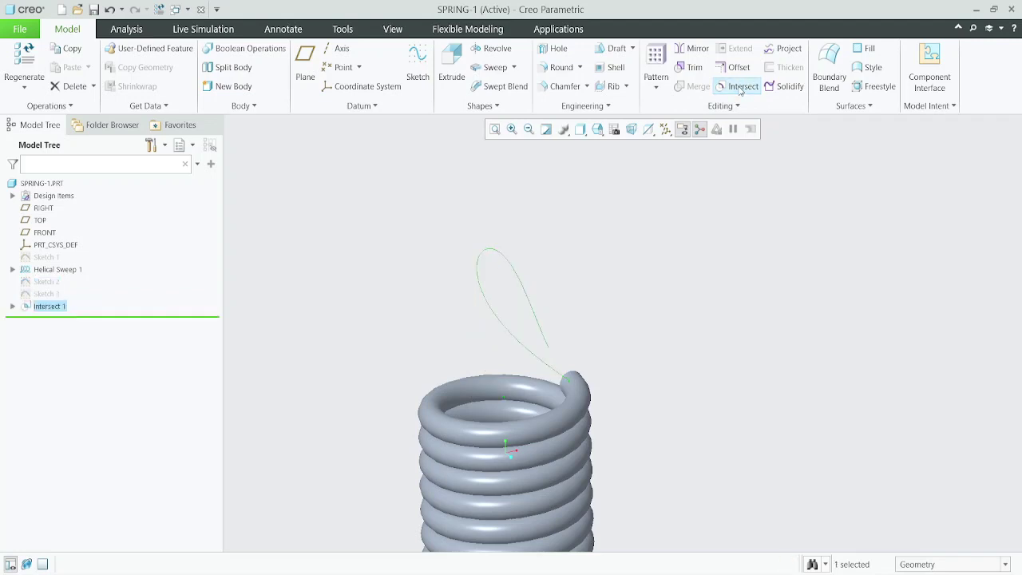
mouse_move(559, 349)
middle_down()
mouse_move(543, 319)
mouse_move(576, 297)
mouse_move(525, 337)
mouse_move(517, 332)
mouse_move(523, 338)
mouse_move(493, 308)
mouse_move(486, 328)
mouse_move(498, 329)
mouse_move(479, 299)
mouse_move(499, 321)
mouse_move(521, 323)
middle_up()
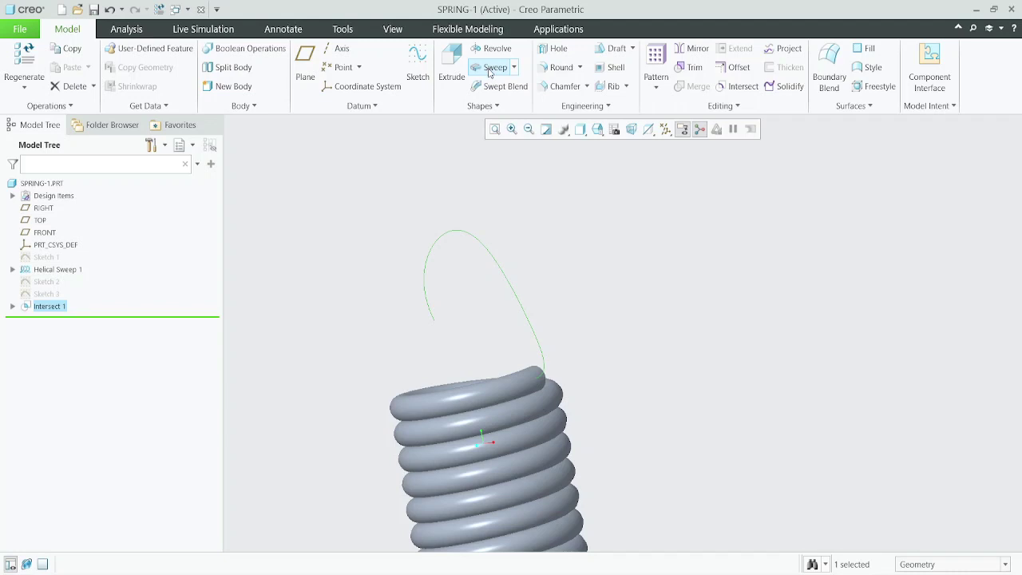
- Start a sweep along the Intersect 1 hook curve and open its cross-section sketch
click(491, 69)
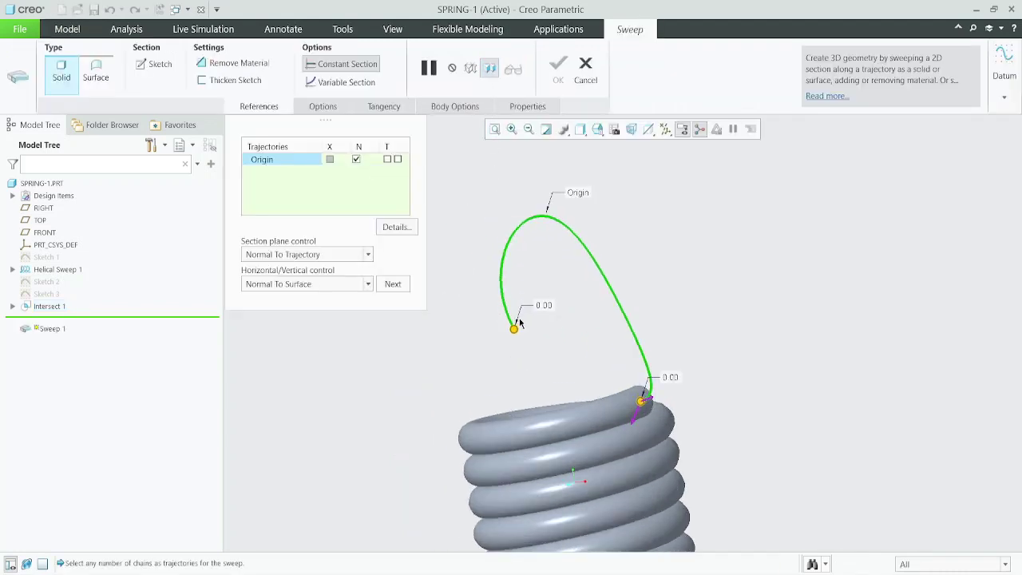
mouse_move(517, 322)
middle_down()
mouse_move(498, 316)
mouse_move(501, 331)
middle_up()
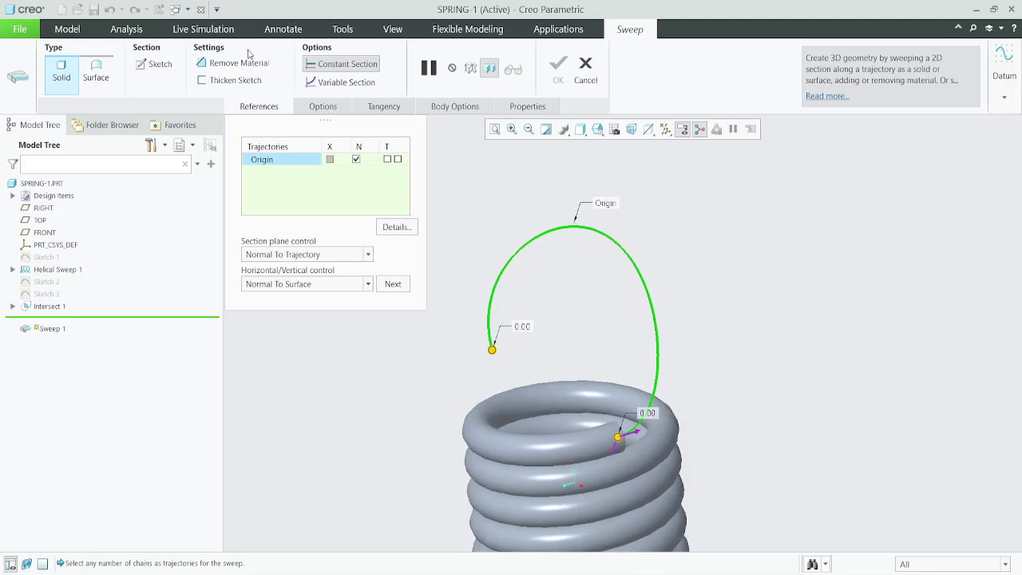
click(159, 68)
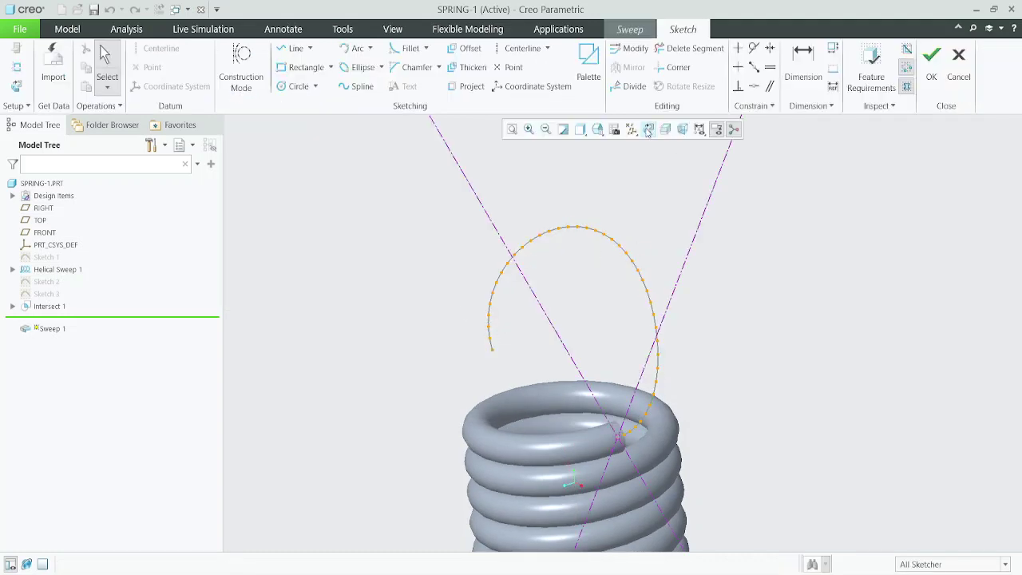
- Draw a circle at the trajectory start, sized to match the spring wire's end
click(647, 130)
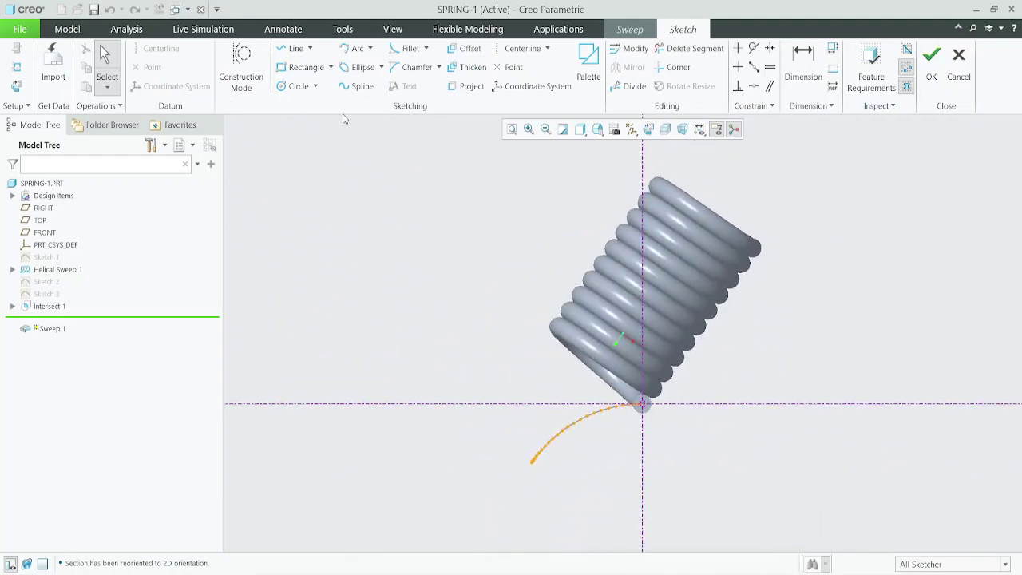
click(294, 86)
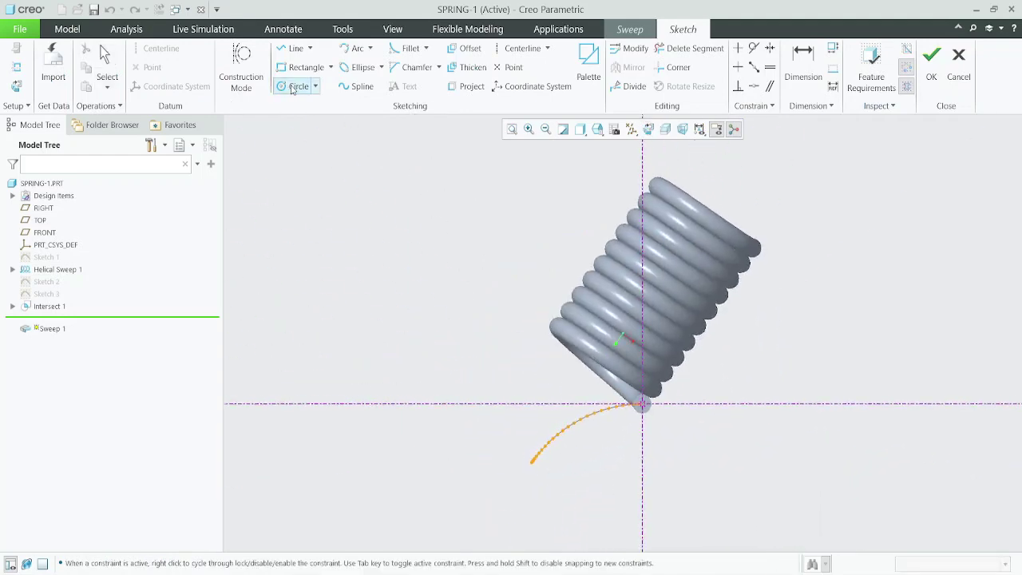
scroll(645, 411, down, 3)
scroll(643, 403, down, 3)
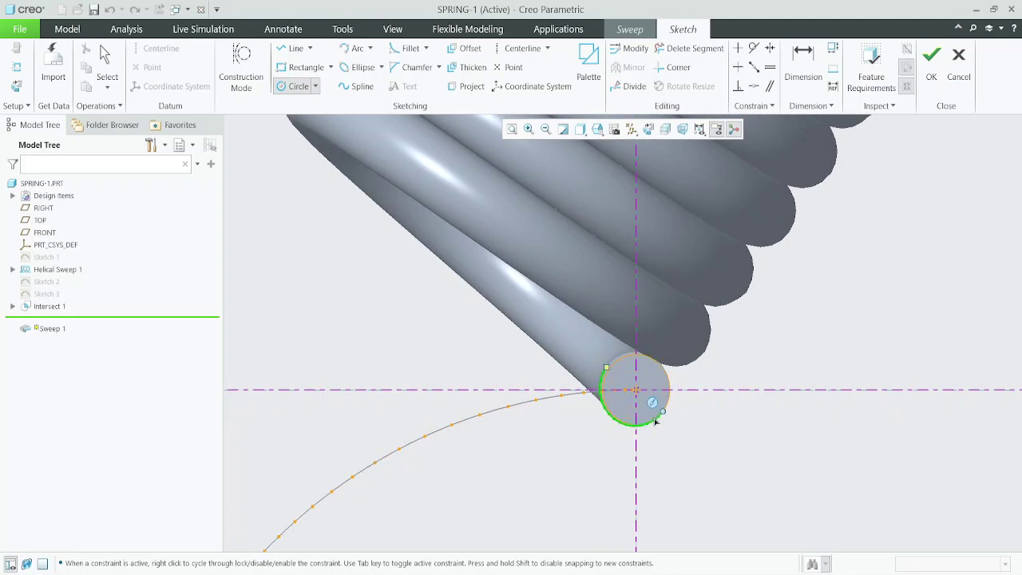
click(655, 420)
middle_click(820, 299)
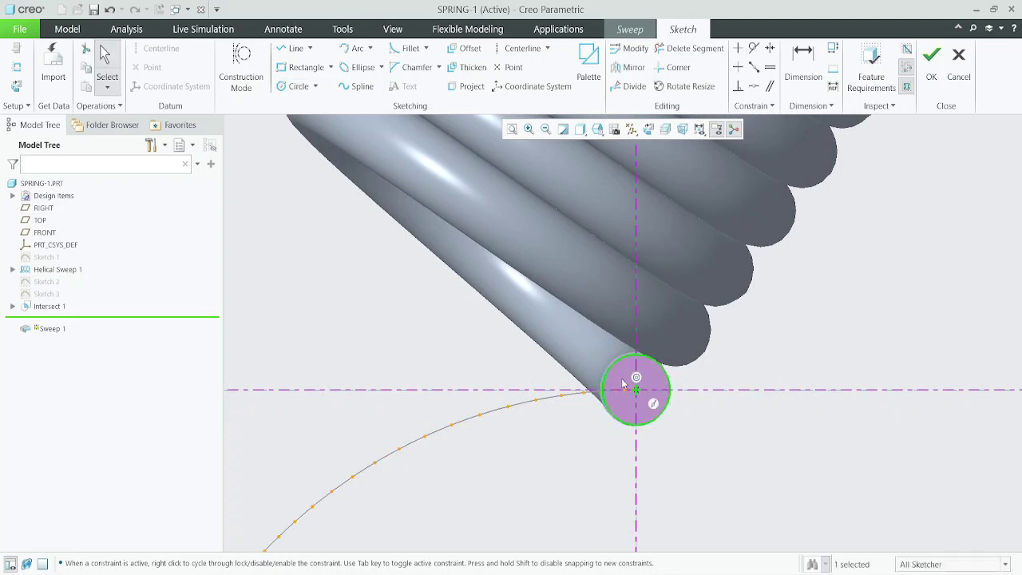
- Zoom to check the circle against the wire, then accept the section sketch
scroll(621, 378, down, 5)
scroll(596, 314, up, 3)
scroll(622, 325, down, 1)
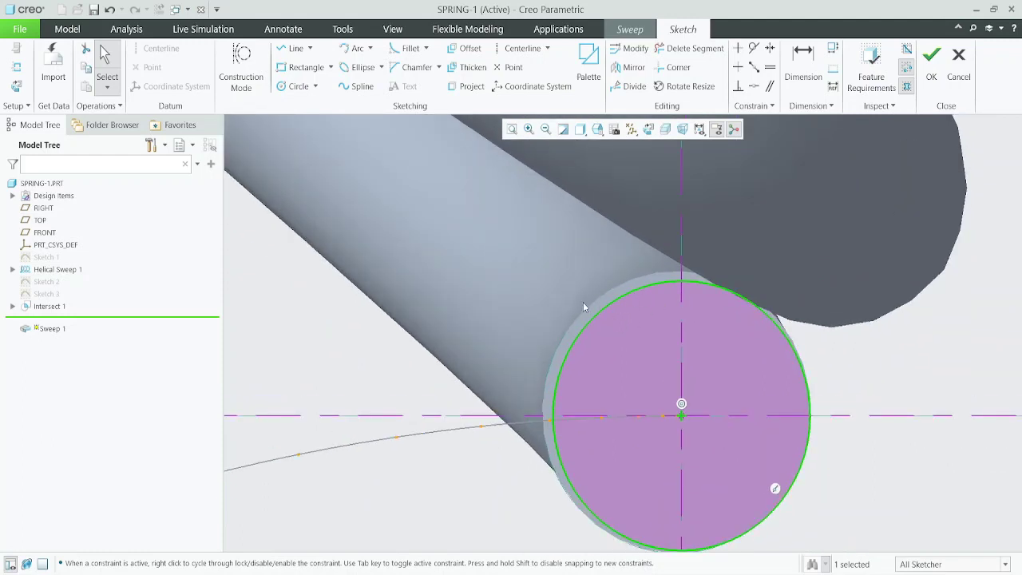
scroll(622, 298, down, 1)
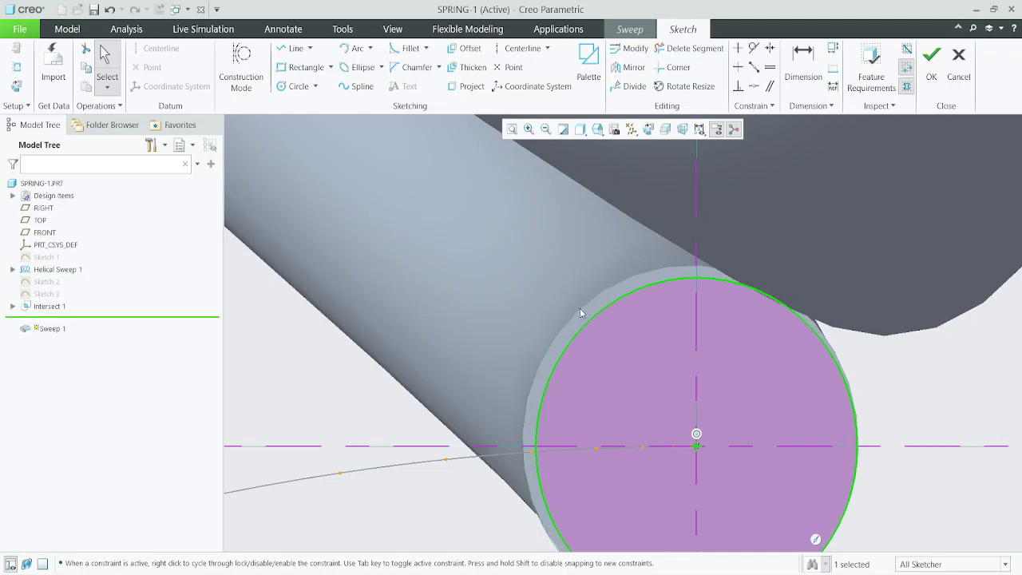
scroll(690, 298, up, 2)
scroll(694, 336, up, 2)
scroll(687, 359, up, 1)
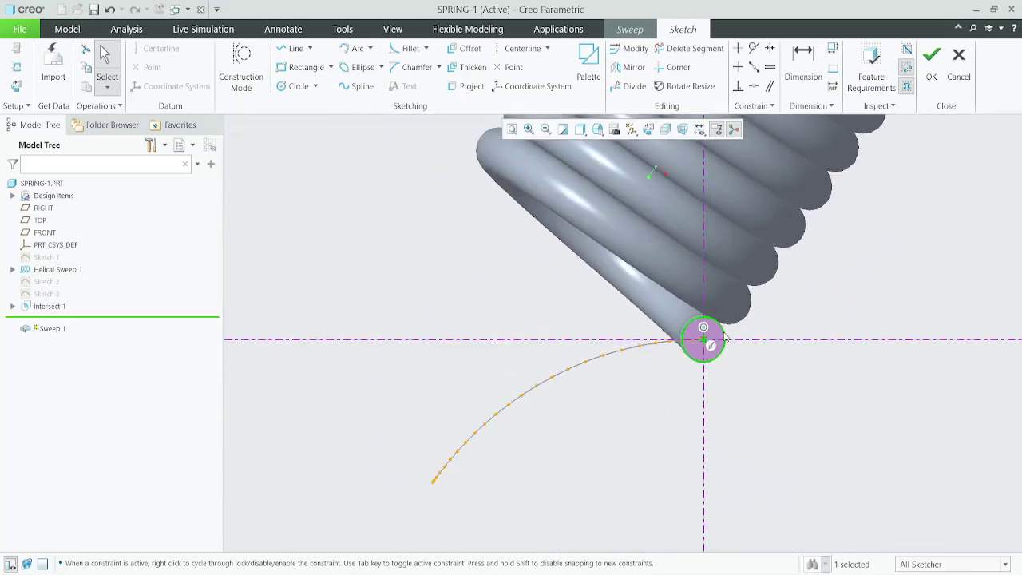
scroll(674, 386, up, 1)
scroll(695, 332, down, 1)
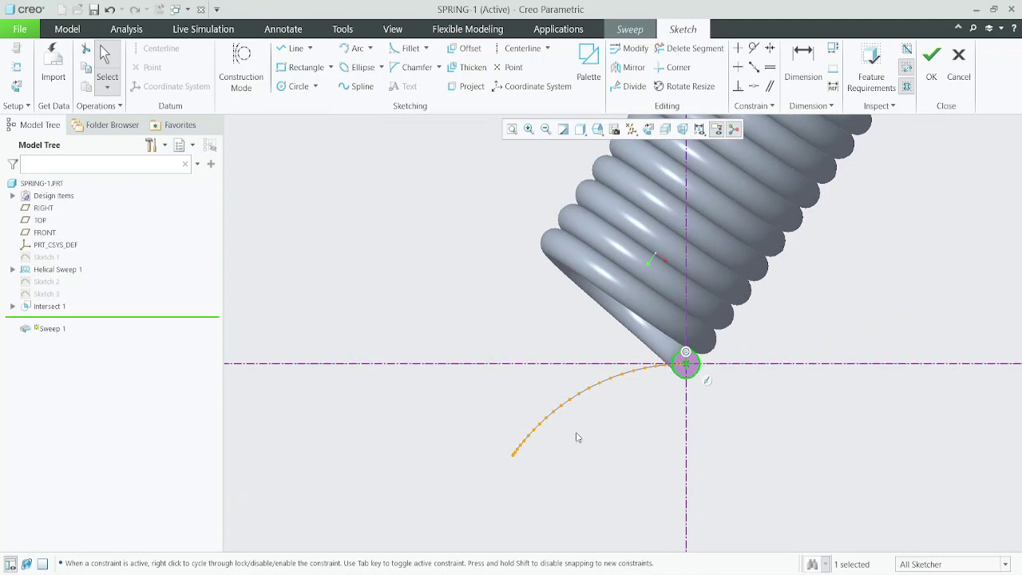
scroll(569, 460, up, 2)
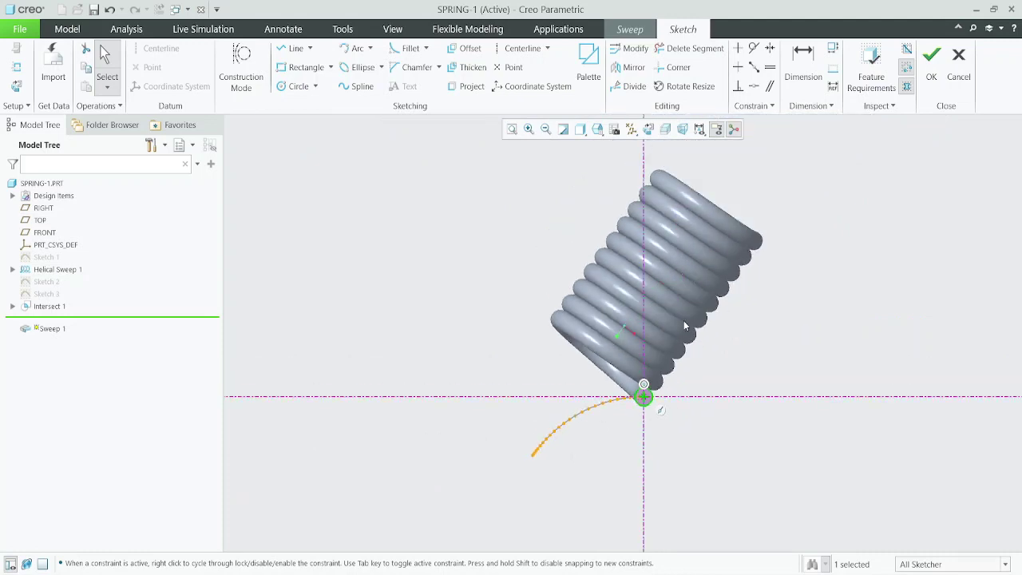
click(930, 77)
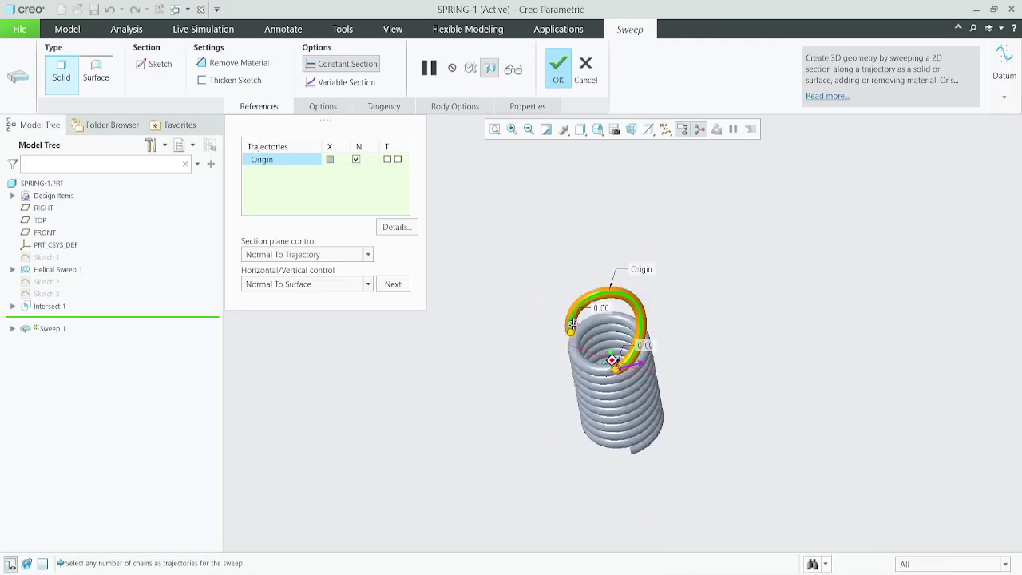
- Inspect the hook preview, reset the view, and finish Sweep 1 as a solid hook
middle_drag(606, 338, 672, 289)
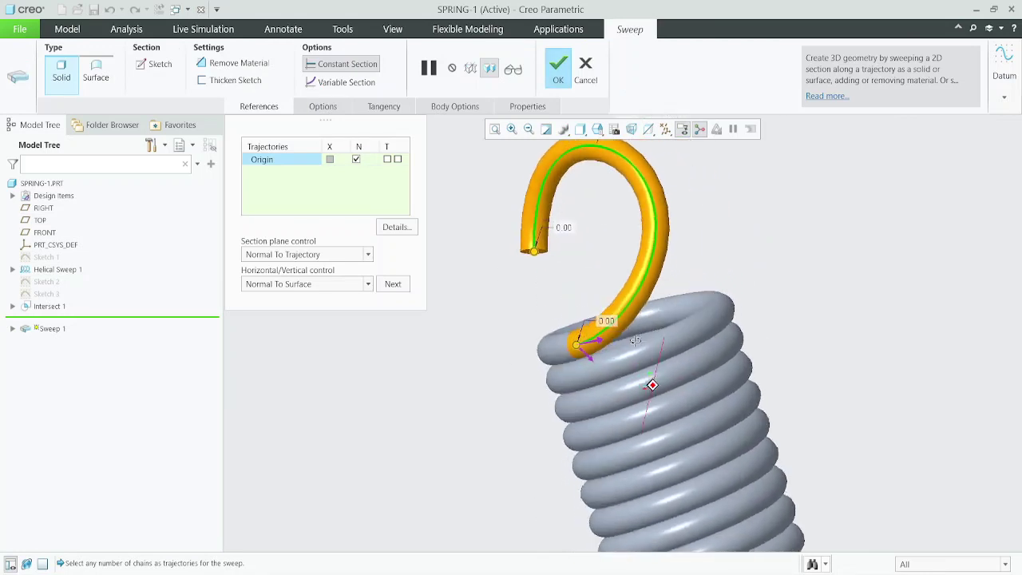
key(ctrl+d)
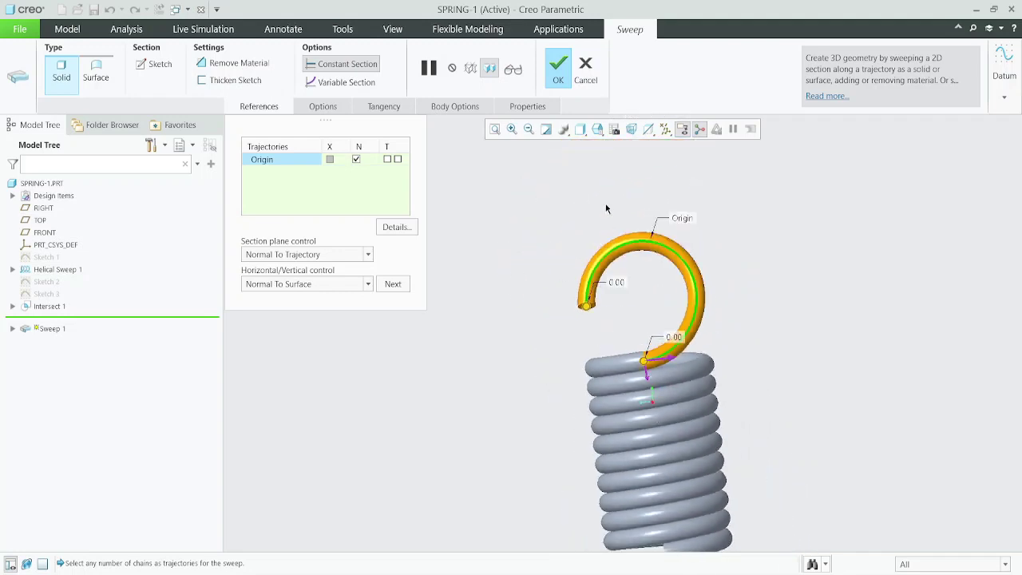
click(558, 68)
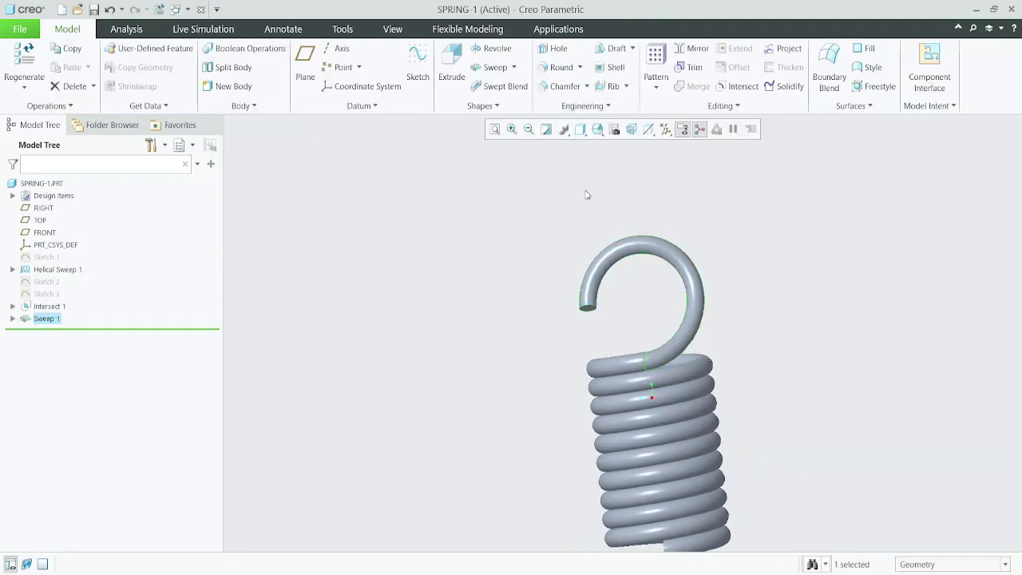
- Turn on datum plane display through the Datum Display Filters
scroll(607, 264, down, 3)
middle_drag(631, 271, 665, 290)
click(665, 289)
click(665, 128)
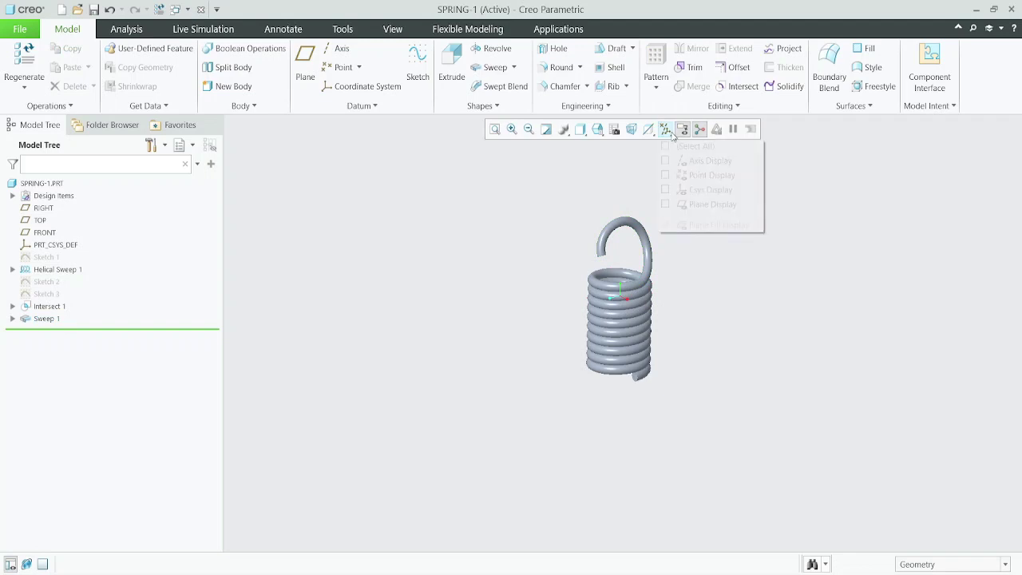
click(696, 205)
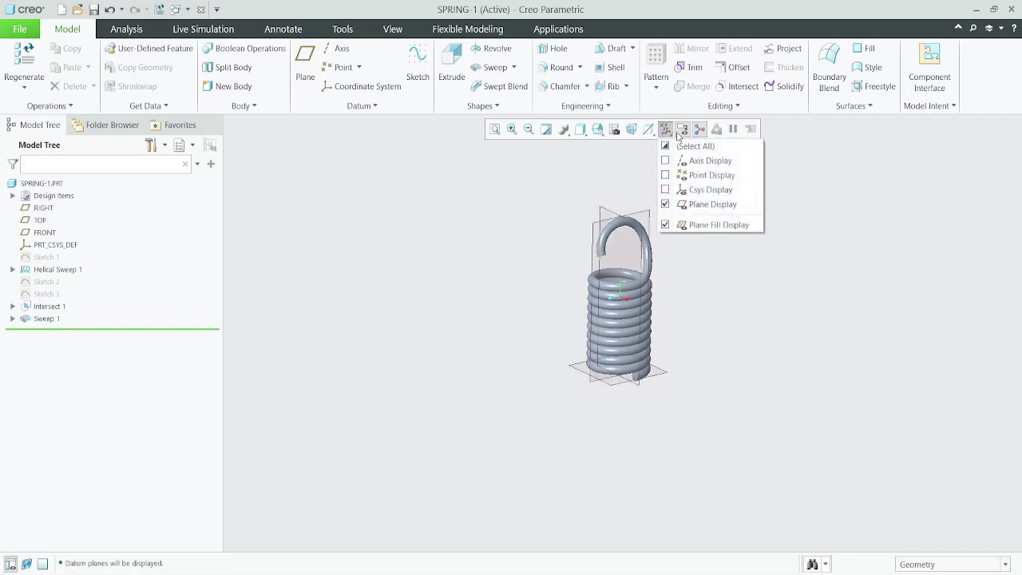
click(672, 131)
- Orbit and zoom around the finished hooked spring to inspect it
scroll(614, 311, up, 3)
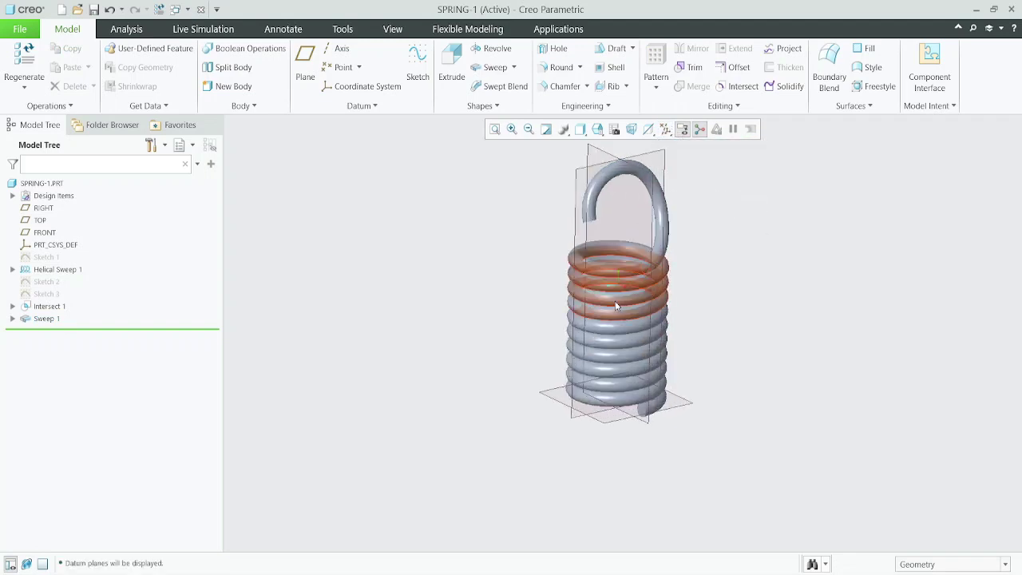
scroll(591, 303, up, 2)
mouse_move(611, 434)
middle_down()
mouse_move(585, 395)
mouse_move(617, 376)
mouse_move(565, 458)
mouse_move(617, 367)
mouse_move(602, 373)
middle_up()
scroll(570, 453, down, 3)
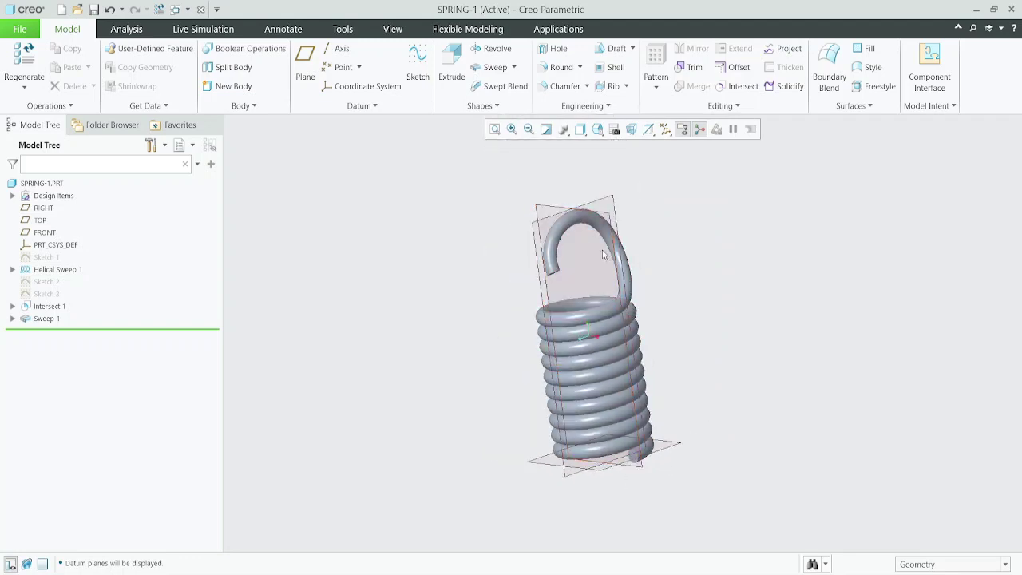
scroll(628, 438, up, 3)
scroll(628, 439, down, 3)
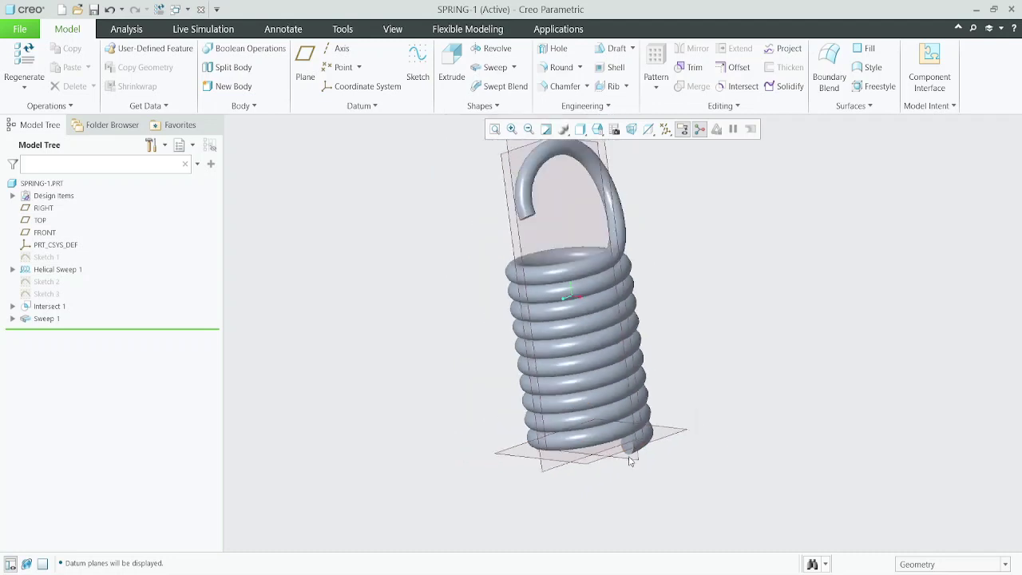
scroll(627, 443, down, 1)
scroll(628, 449, up, 1)
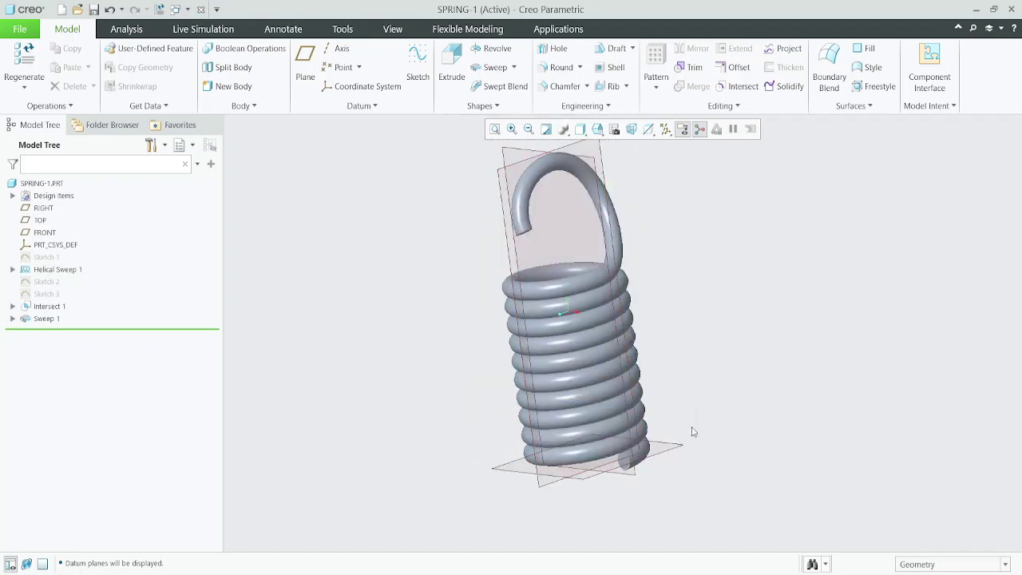
scroll(595, 435, down, 1)
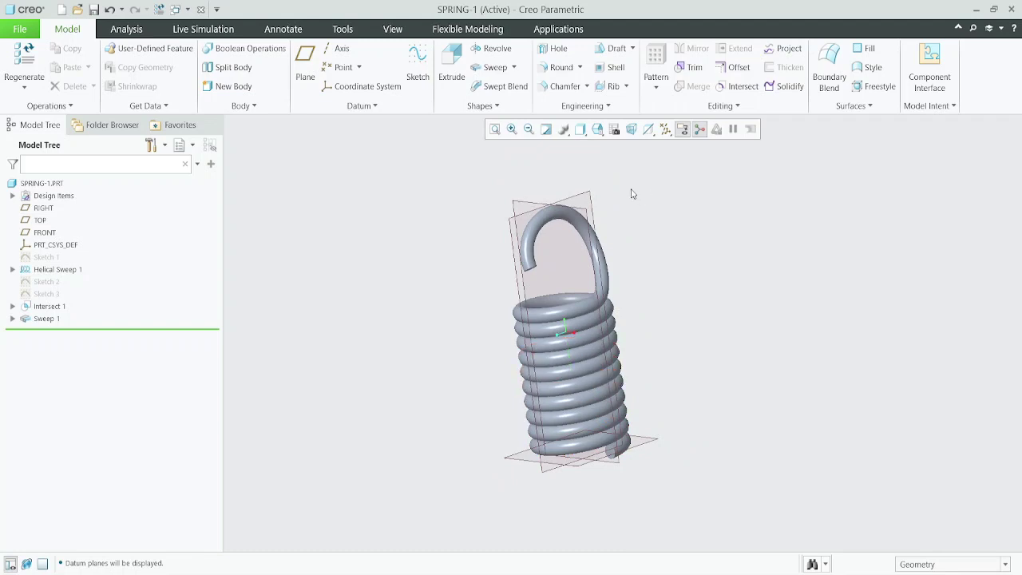